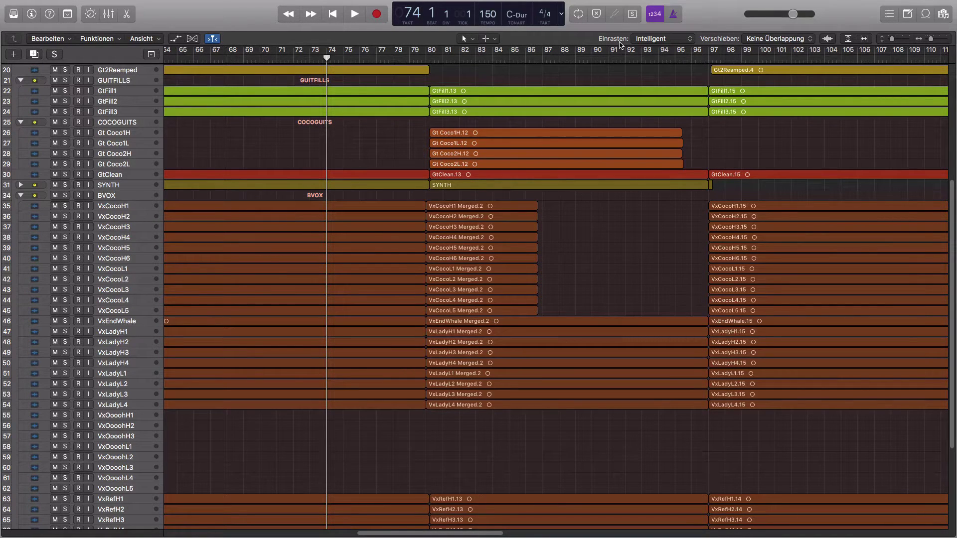
- View the snap mode options and play the arrangement from bar 74 through the VxCoco backing vocals
{"action": "left_click", "coordinate": [690, 40]}
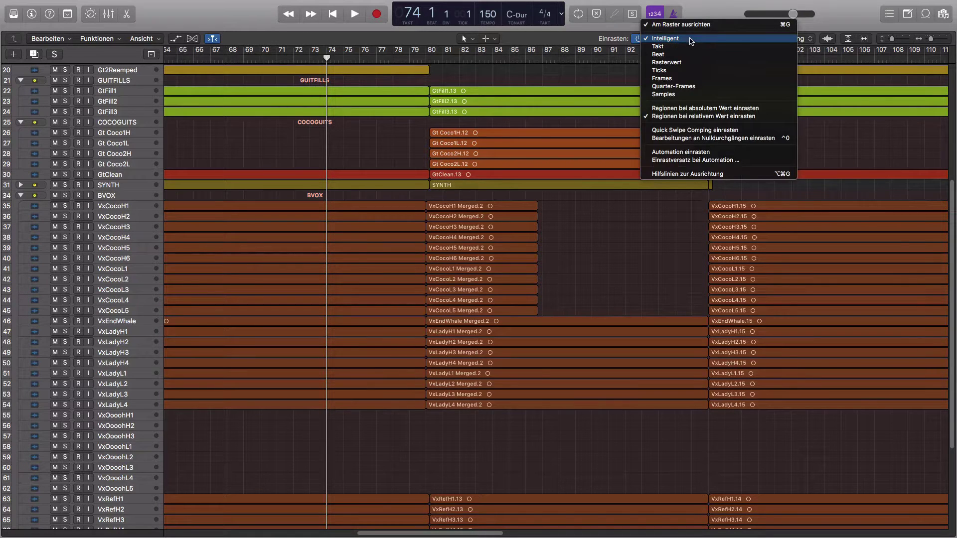
{"action": "left_click", "coordinate": [593, 42]}
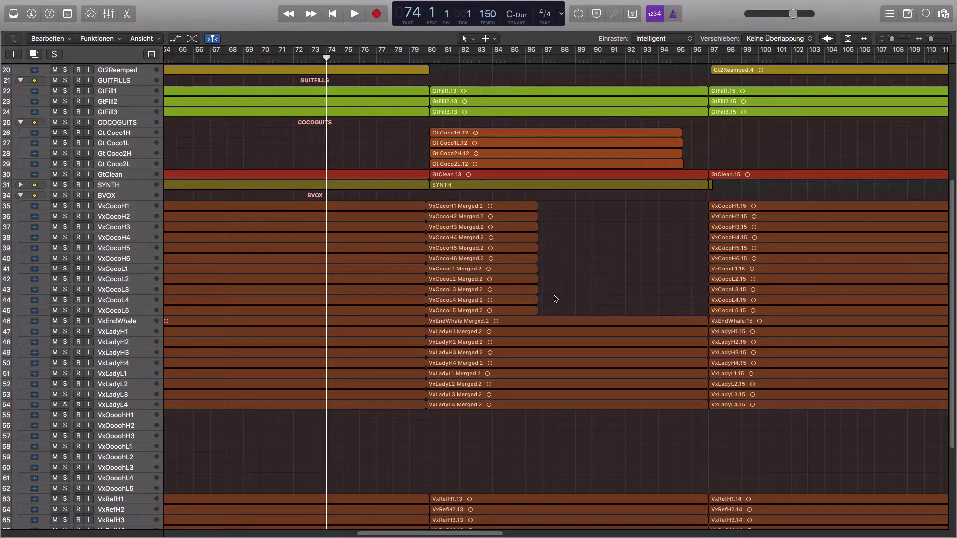
{"action": "key", "text": "space"}
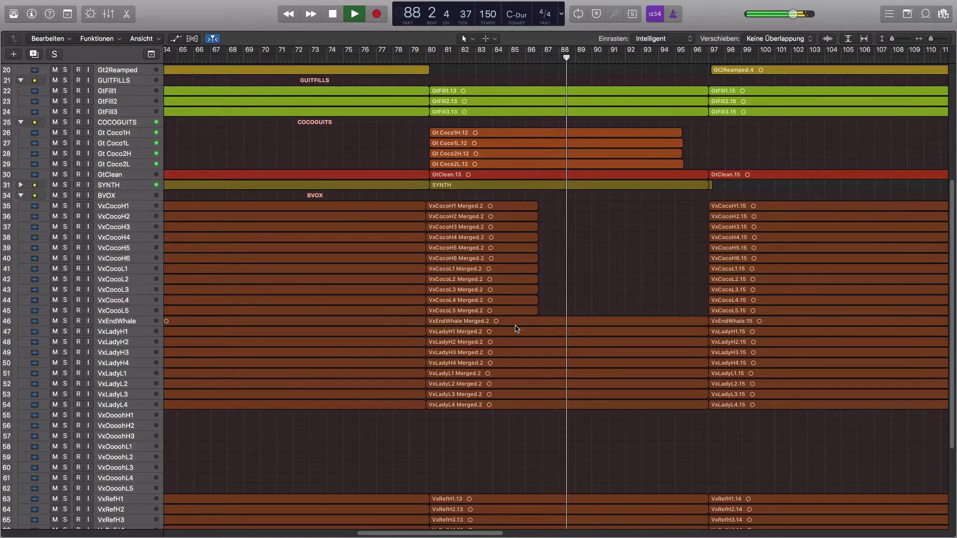
{"action": "key", "text": "space"}
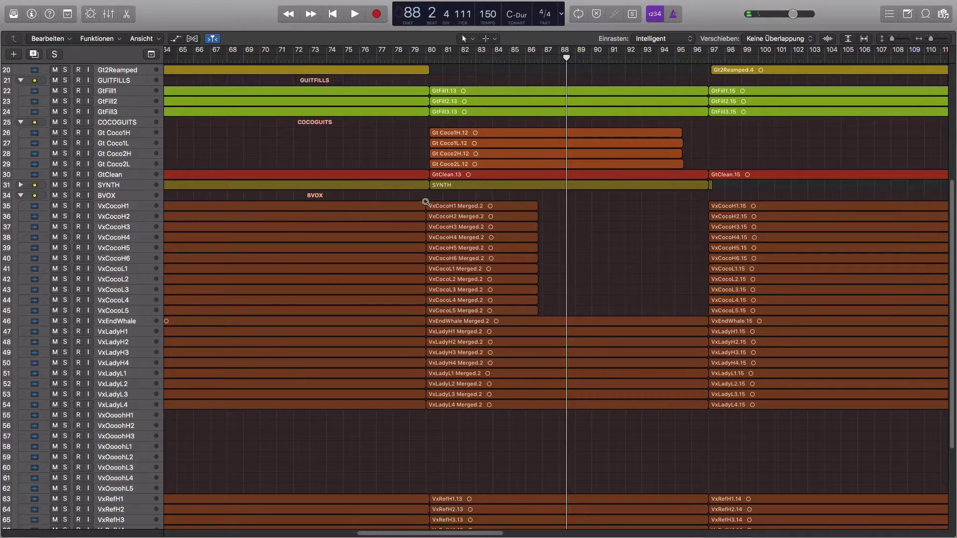
- Examine the VxCoco regions from bar 80 onward, including where the vocals sit and the gap up to bar 97
{"action": "left_click_drag", "start_coordinate": [425, 198], "coordinate": [550, 319]}
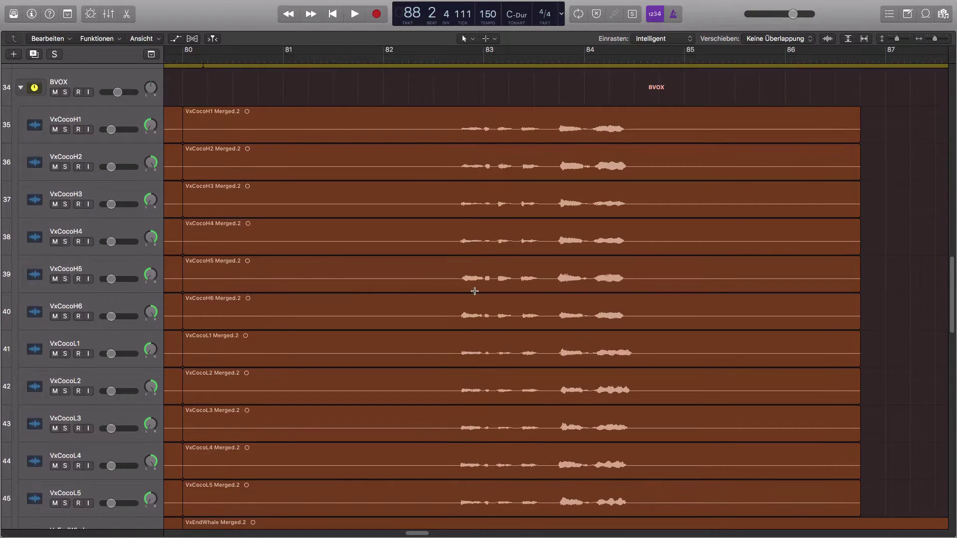
{"action": "scroll", "coordinate": [475, 291], "scroll_direction": "down", "scroll_amount": 1}
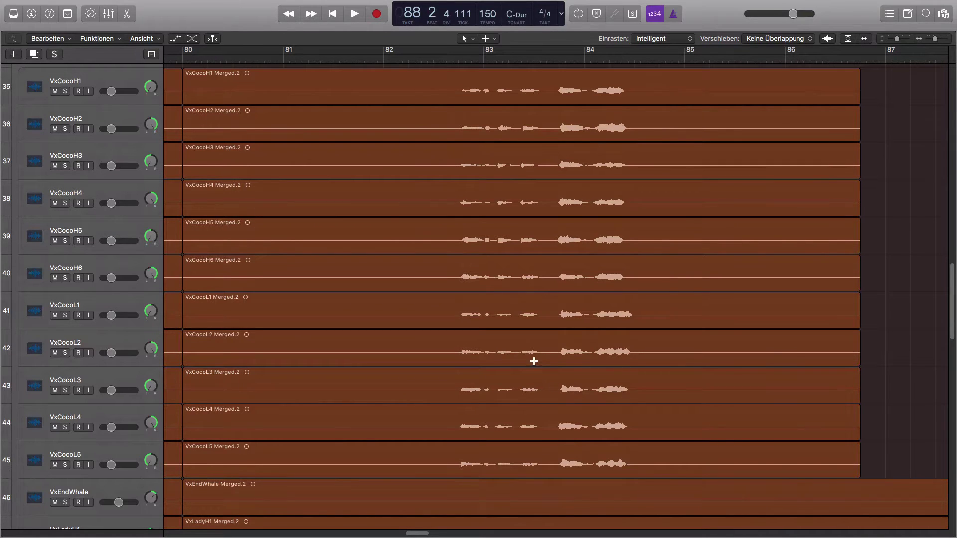
{"action": "scroll", "coordinate": [501, 359], "scroll_direction": "down", "scroll_amount": 3}
{"action": "scroll", "coordinate": [647, 374], "scroll_direction": "right", "scroll_amount": 4}
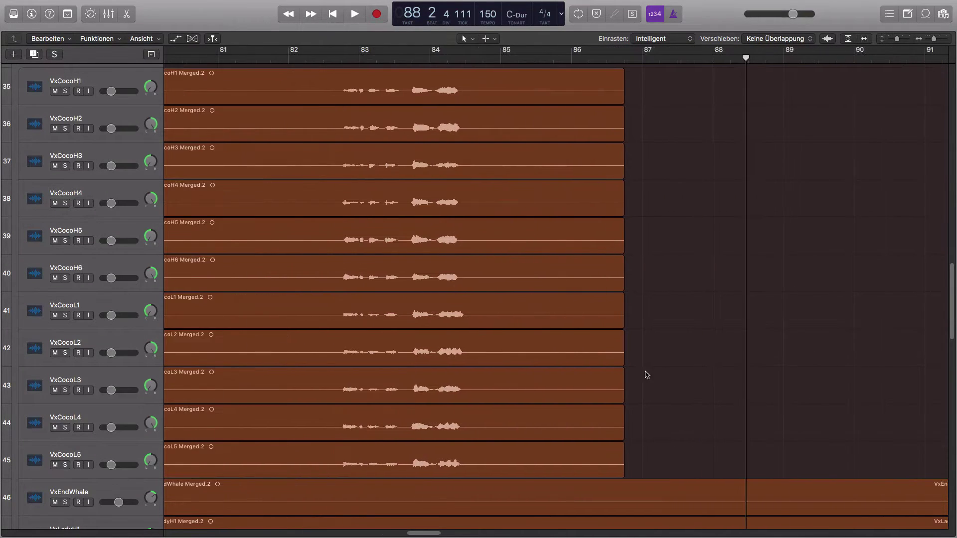
{"action": "scroll", "coordinate": [630, 371], "scroll_direction": "down", "scroll_amount": 3}
{"action": "scroll", "coordinate": [615, 369], "scroll_direction": "right", "scroll_amount": 4}
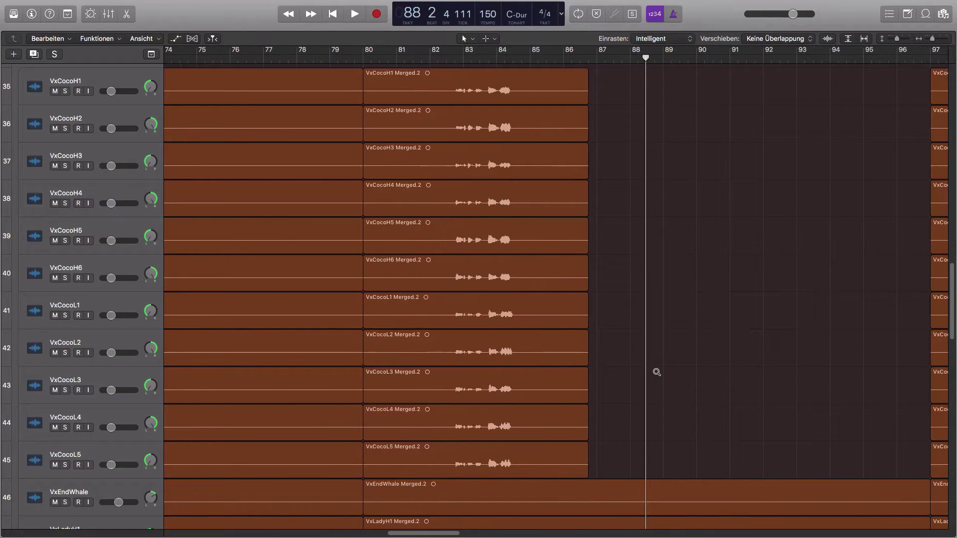
{"action": "scroll", "coordinate": [656, 372], "scroll_direction": "down", "scroll_amount": 1}
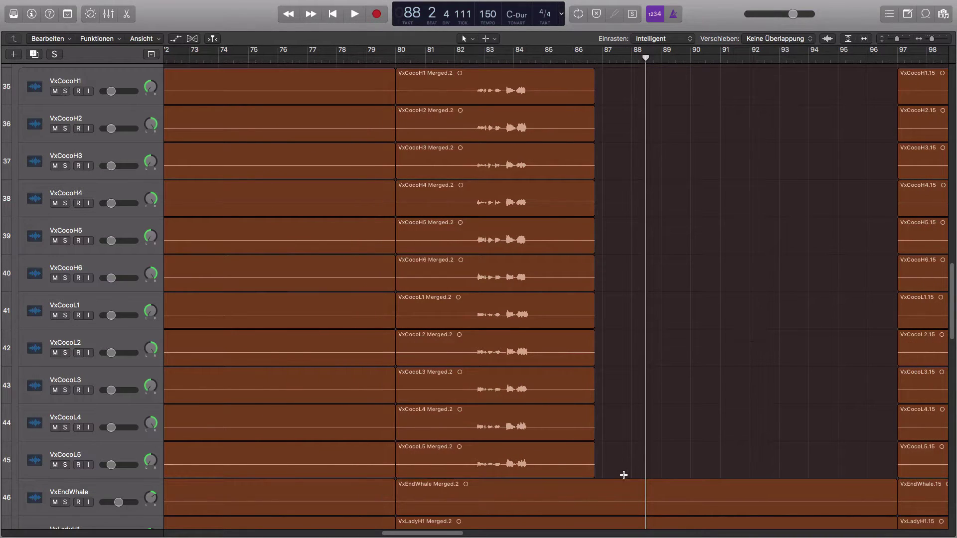
{"action": "scroll", "coordinate": [620, 413], "scroll_direction": "down", "scroll_amount": 1}
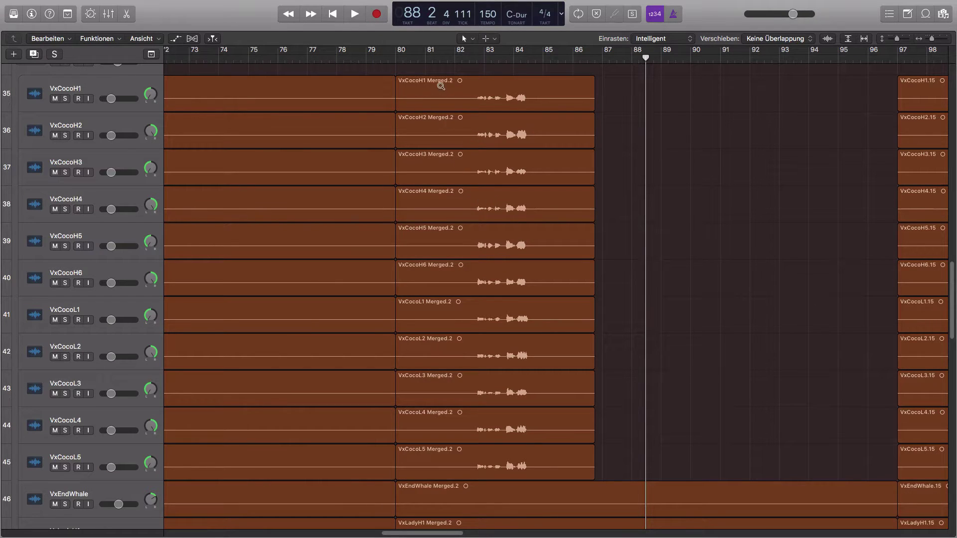
- Place the playhead at 82 4 1 1, just before the first sung phrase in the VxCoco regions
{"action": "left_click_drag", "start_coordinate": [441, 85], "coordinate": [562, 481]}
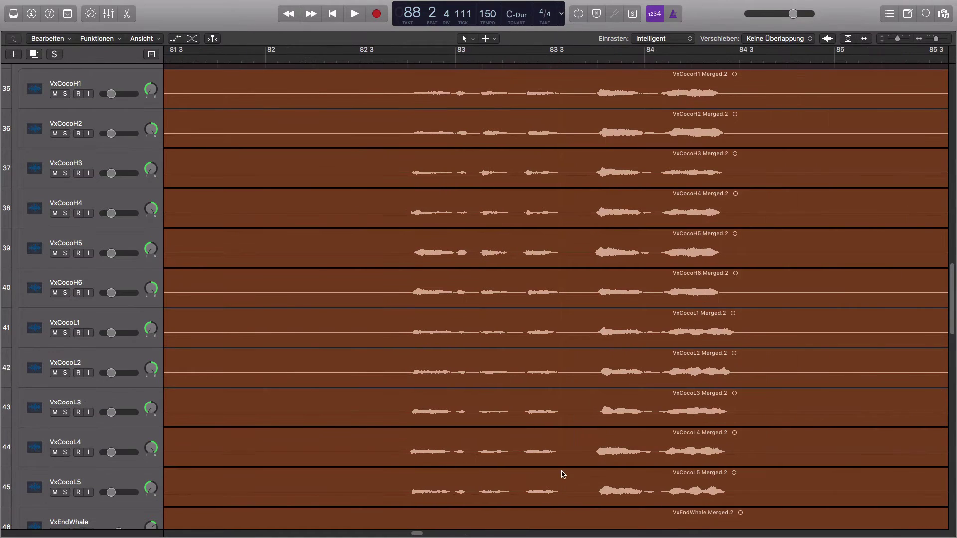
{"action": "left_click", "coordinate": [585, 371], "text": "ctrl+alt"}
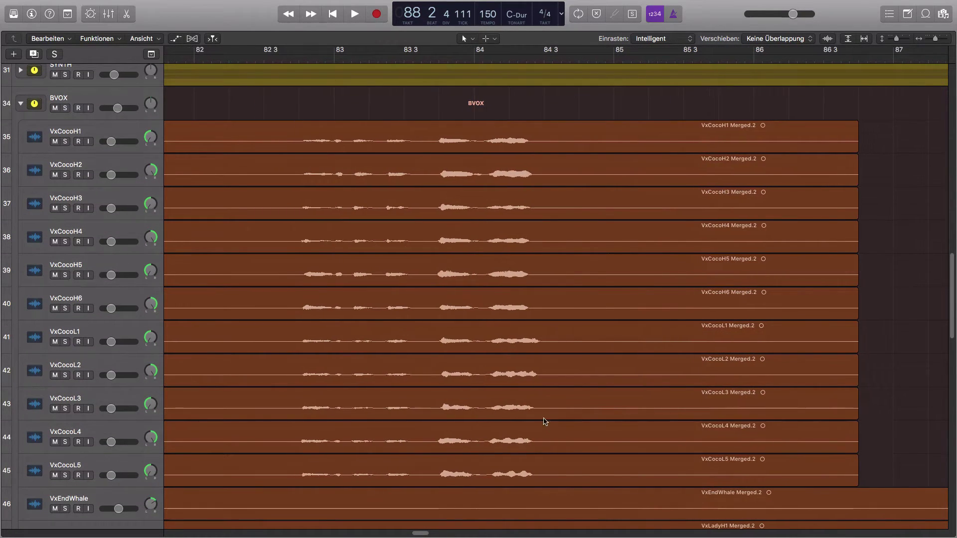
{"action": "scroll", "coordinate": [548, 408], "scroll_direction": "left", "scroll_amount": 3}
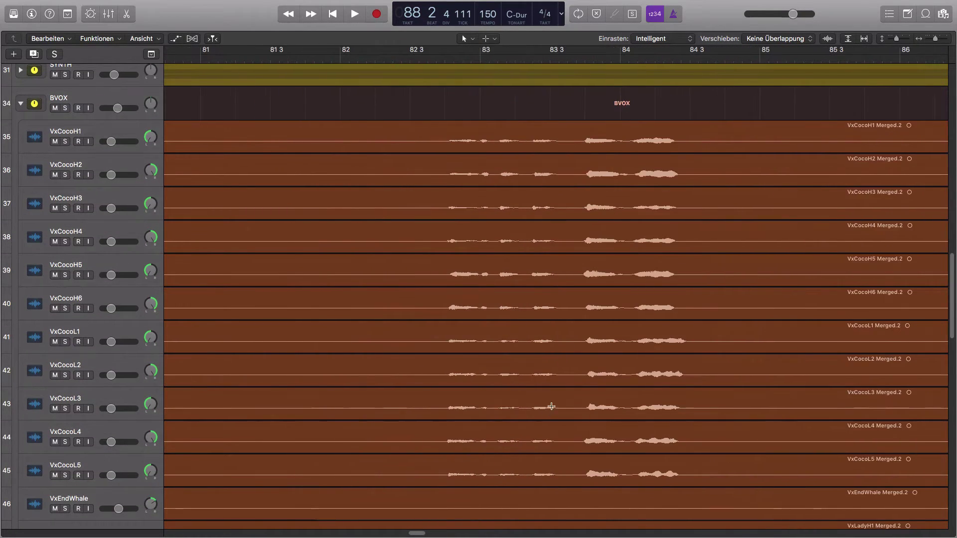
{"action": "left_click", "coordinate": [443, 59]}
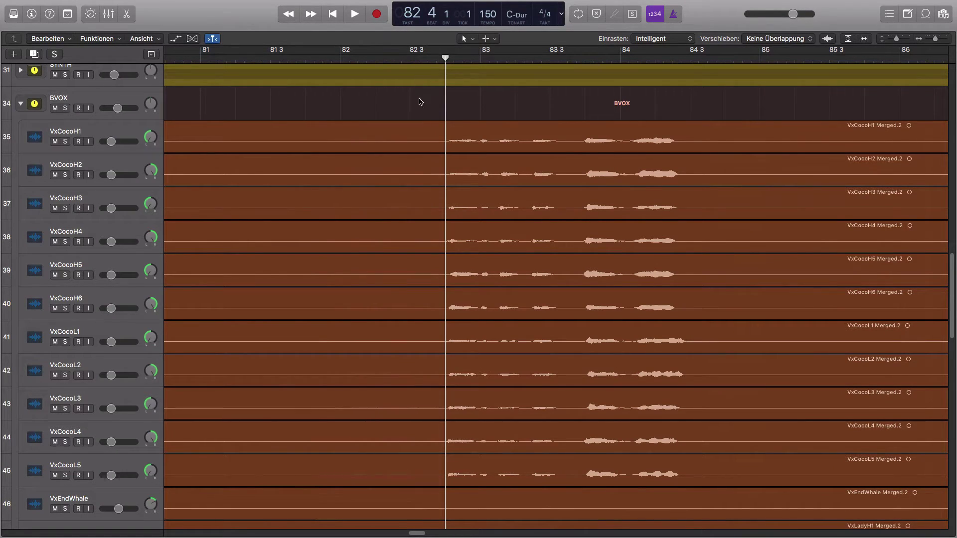
- Split all VxCocoH and VxCocoL regions at 82 4 1 1 with the Scissors tool and delete the silent parts before the cut
{"action": "scroll", "coordinate": [419, 102], "scroll_direction": "up", "scroll_amount": 3}
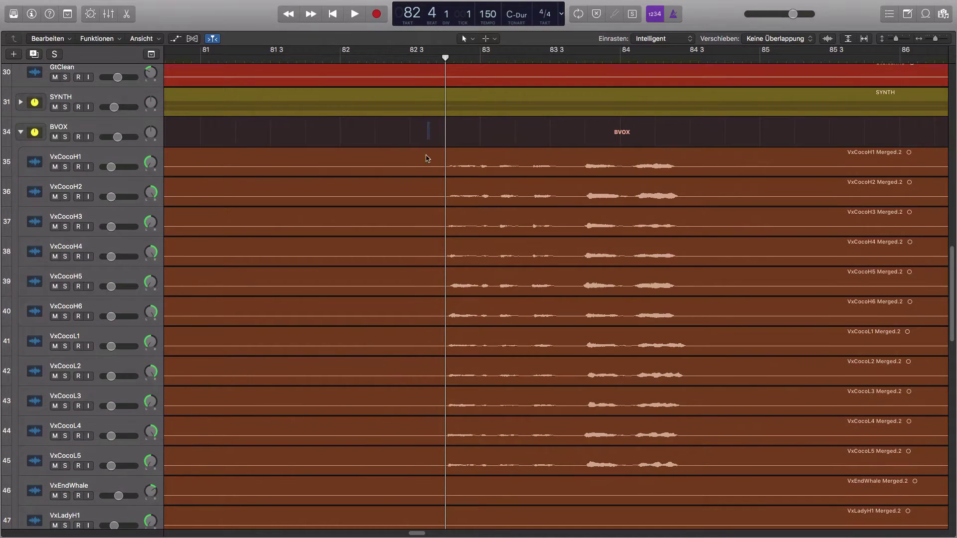
{"action": "left_click_drag", "start_coordinate": [426, 158], "coordinate": [423, 452]}
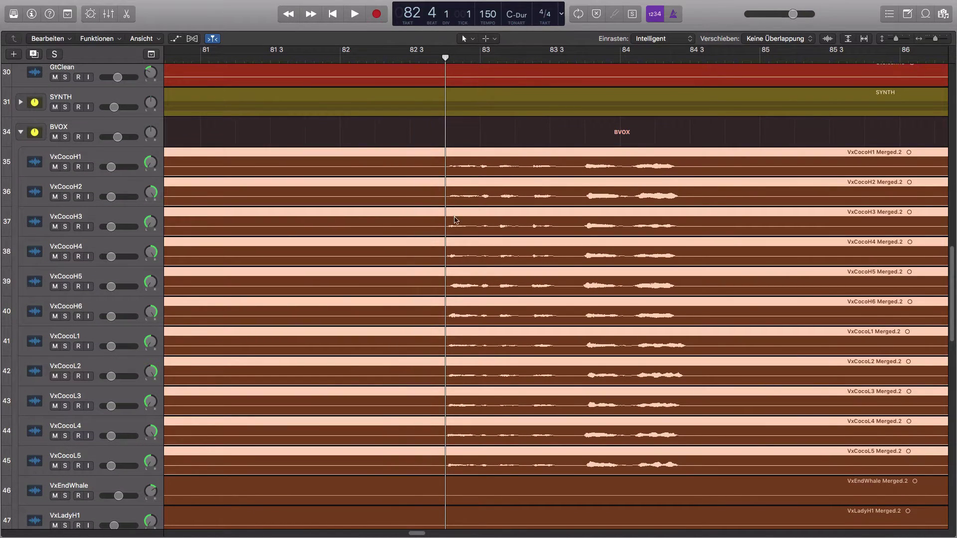
{"action": "key", "text": "t"}
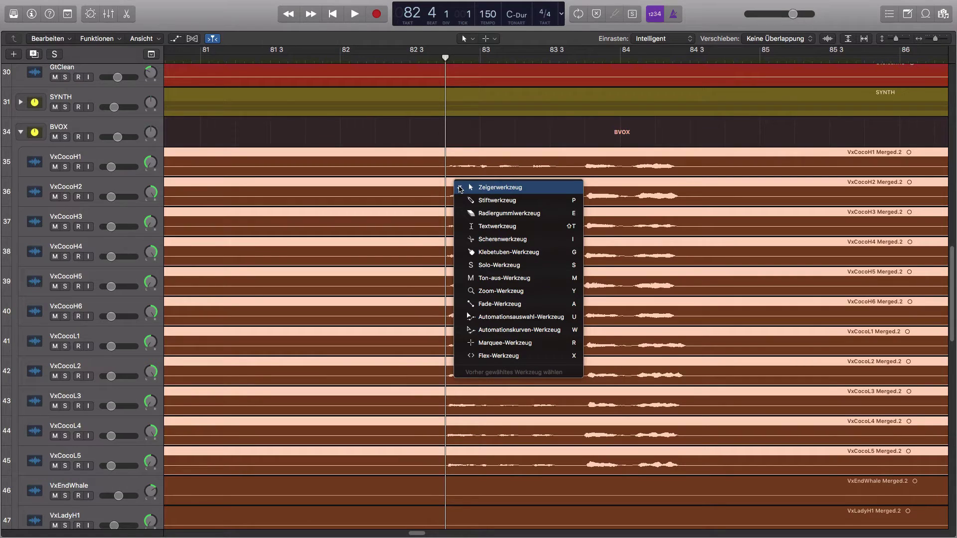
{"action": "key", "text": "Down"}
{"action": "key", "text": "Down"}
{"action": "key", "text": "Down"}
{"action": "key", "text": "Down"}
{"action": "key", "text": "Return"}
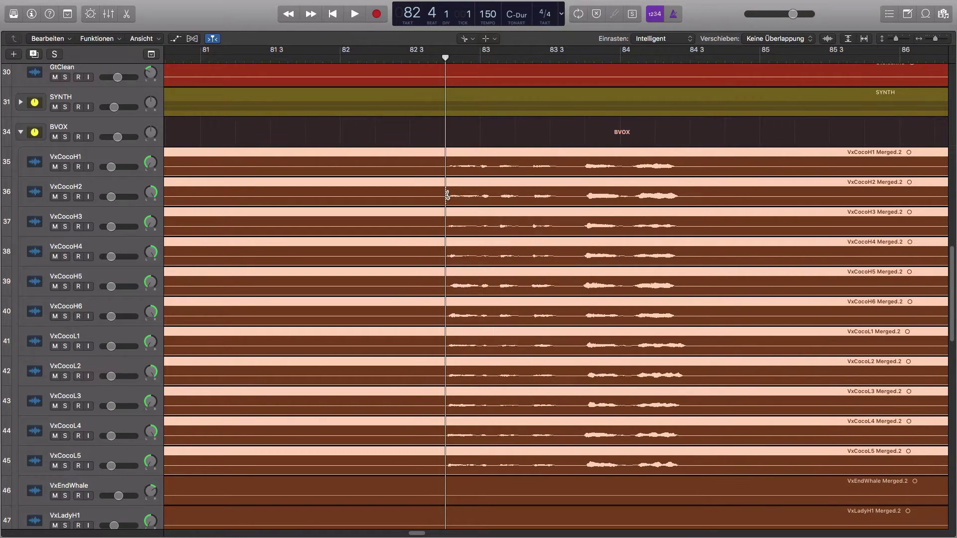
{"action": "left_click", "coordinate": [446, 195]}
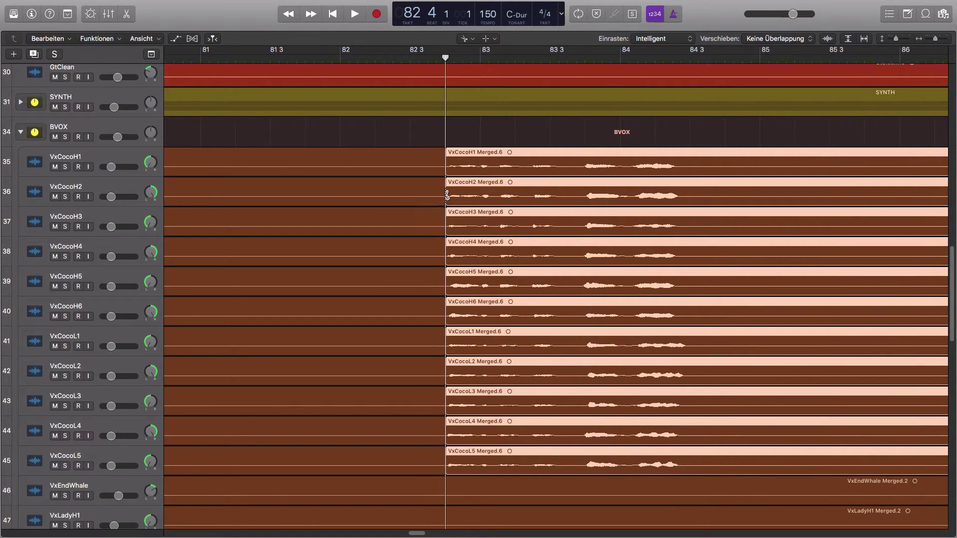
{"action": "left_click_drag", "start_coordinate": [433, 132], "coordinate": [425, 449]}
{"action": "key", "text": "Delete"}
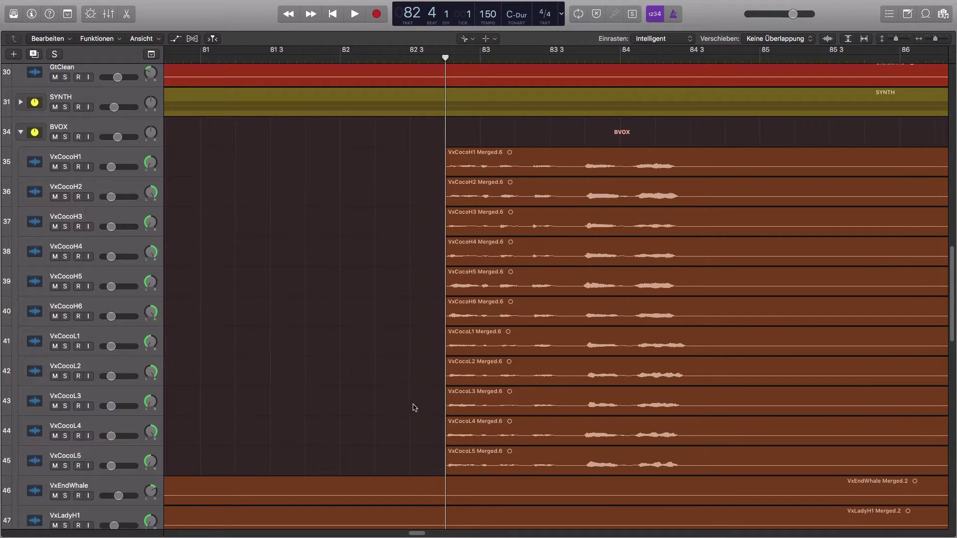
- Place the playhead at 84 3 1 1, just after the sung phrase ends on all VxCoco tracks
{"action": "left_click", "coordinate": [391, 248], "text": "ctrl+alt"}
{"action": "left_click", "coordinate": [388, 248], "text": "ctrl+alt"}
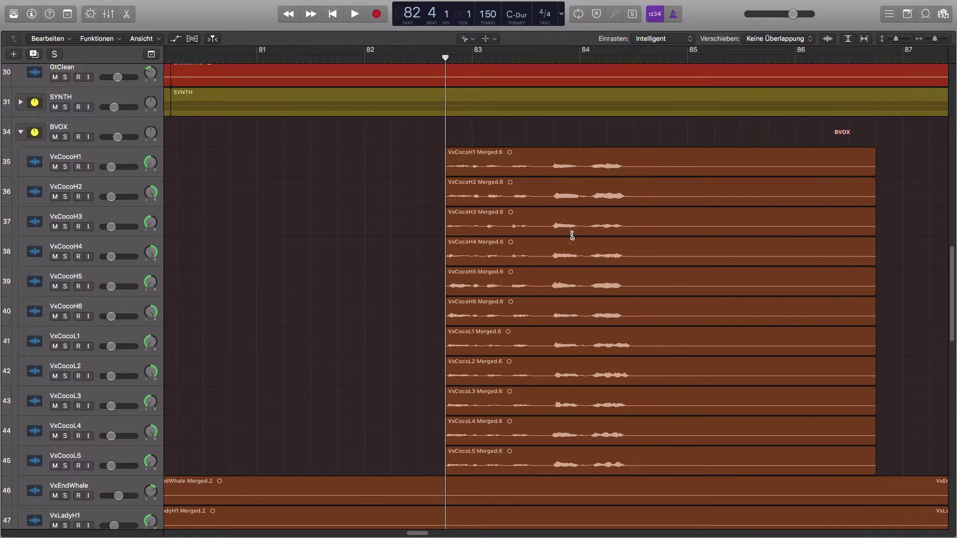
{"action": "left_click", "coordinate": [631, 60]}
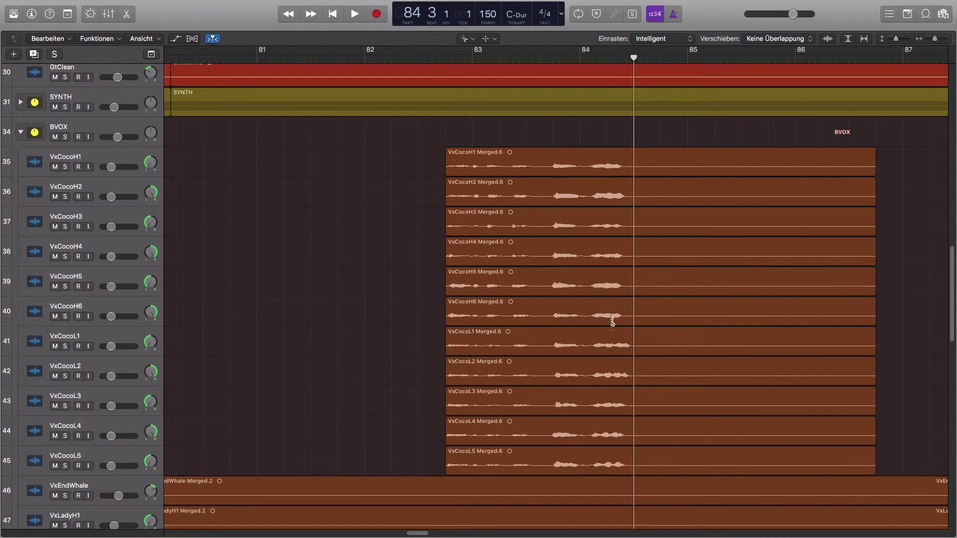
{"action": "left_click_drag", "start_coordinate": [549, 207], "coordinate": [718, 477]}
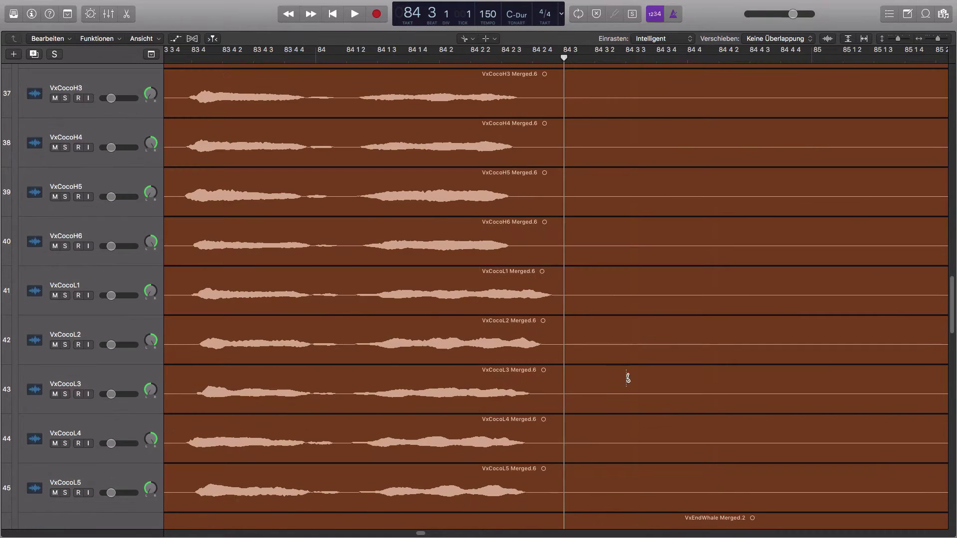
- Split all VxCocoH and VxCocoL regions at 84 3 1 1 with the Scissors tool and delete the silent parts after the cut
{"action": "left_click", "coordinate": [545, 251], "text": "ctrl+alt"}
{"action": "left_click", "coordinate": [545, 251], "text": "ctrl+alt"}
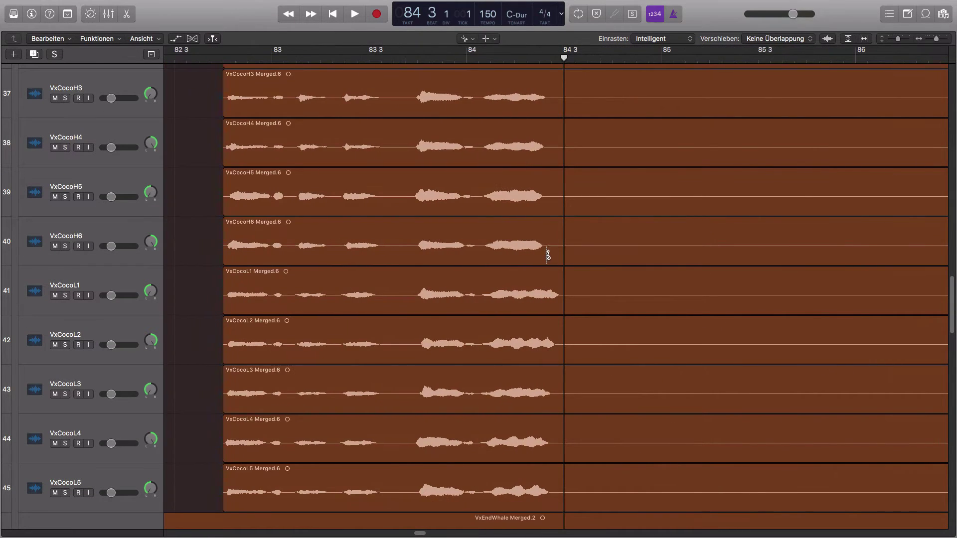
{"action": "left_click", "coordinate": [547, 252], "text": "ctrl+alt"}
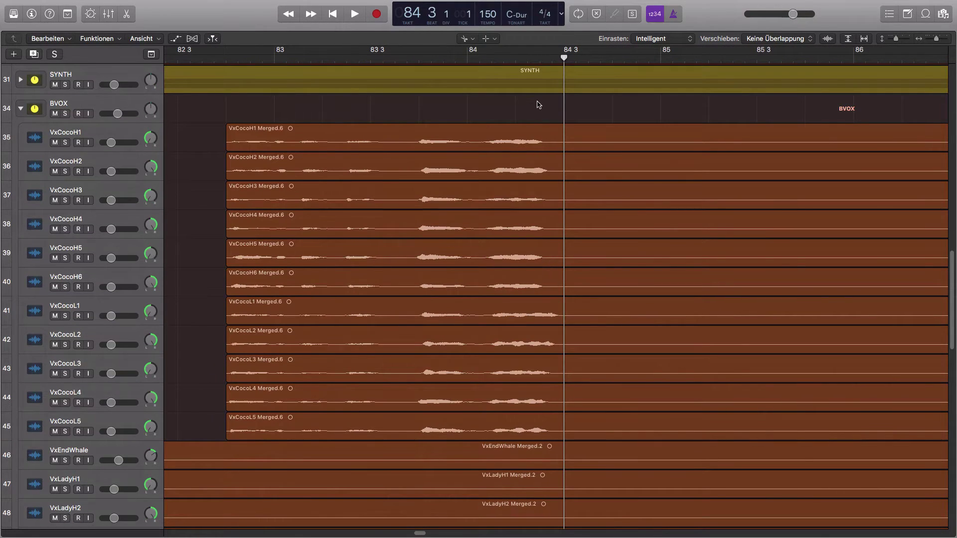
{"action": "left_click_drag", "start_coordinate": [538, 104], "coordinate": [561, 433]}
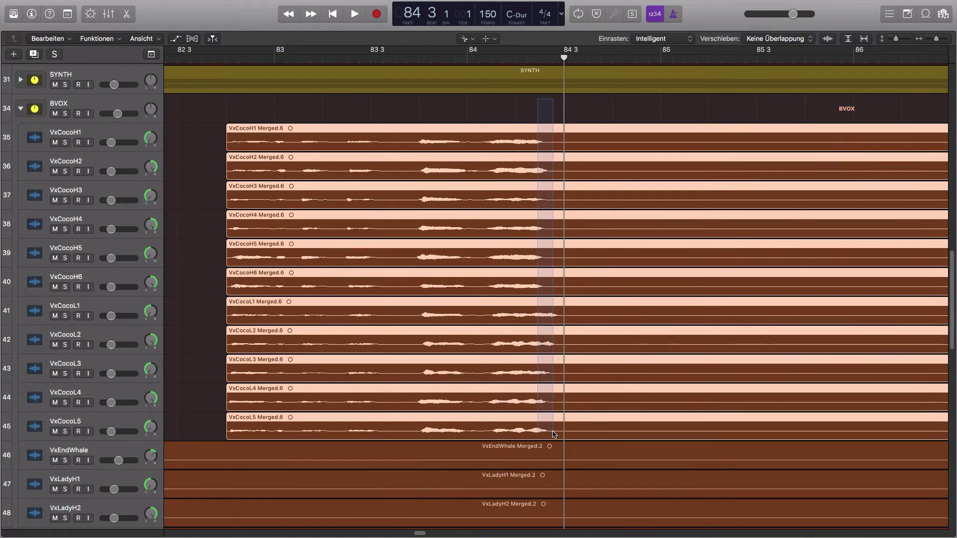
{"action": "left_click", "coordinate": [572, 280]}
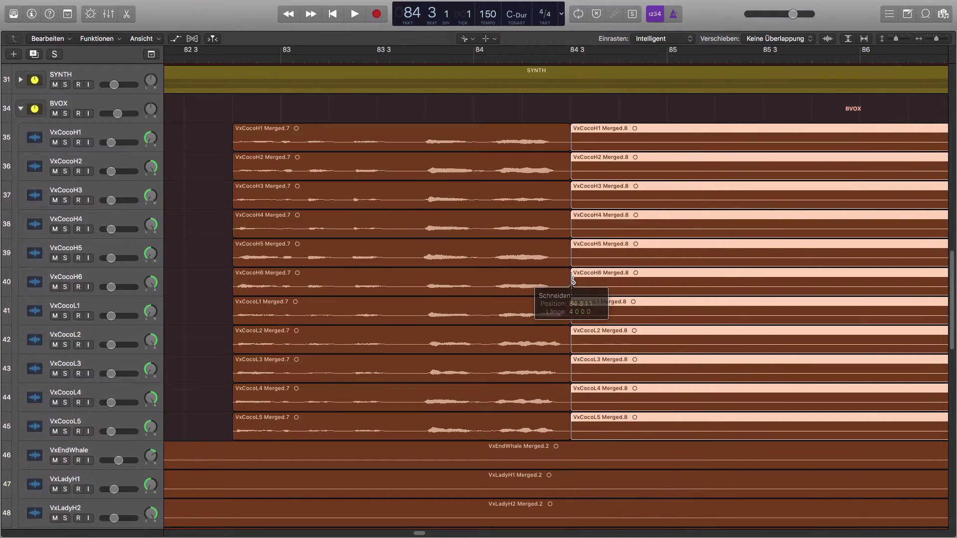
{"action": "key", "text": "super+Left"}
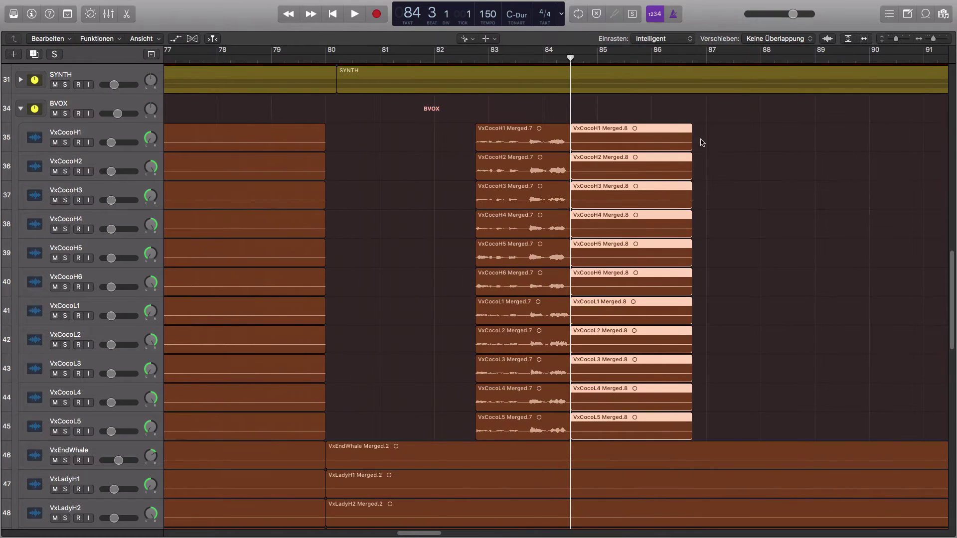
{"action": "key", "text": "t"}
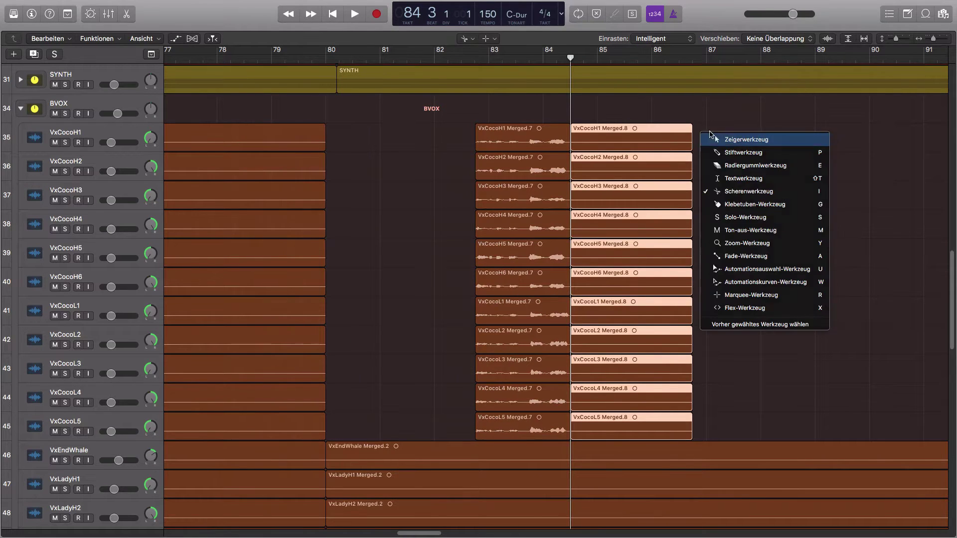
{"action": "left_click", "coordinate": [711, 134]}
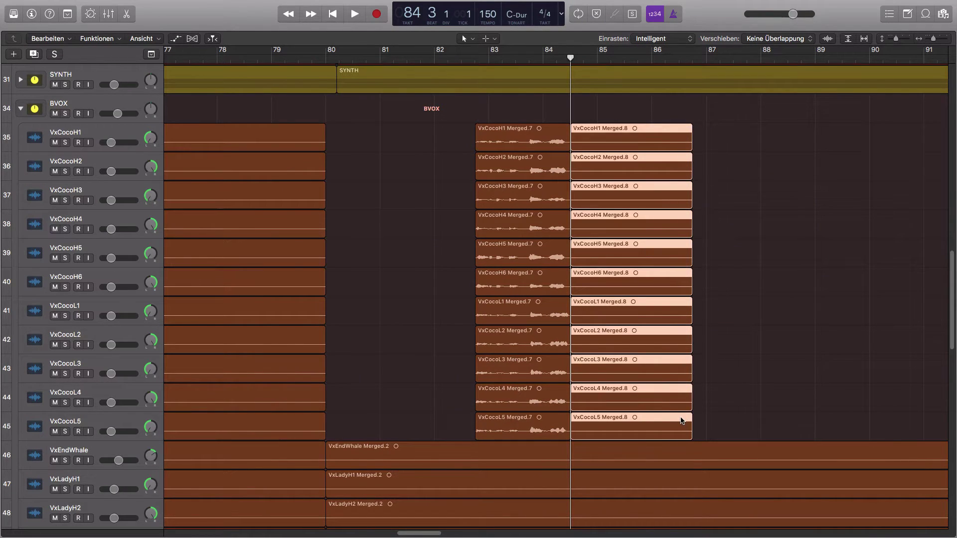
{"action": "key", "text": "Delete"}
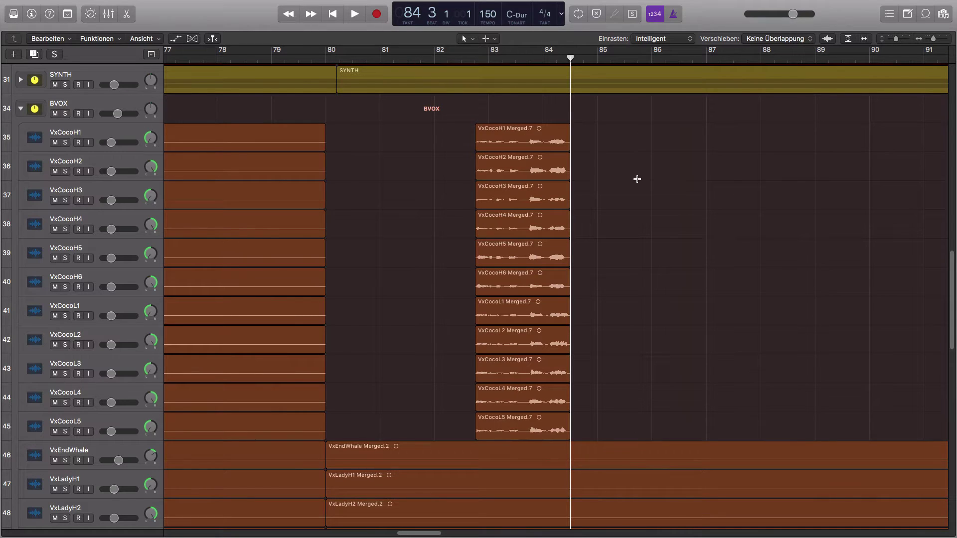
- Play the section following the trimmed VxCoco regions and set the playhead to 86 4 1 1
{"action": "scroll", "coordinate": [582, 218], "scroll_direction": "down", "scroll_amount": 3}
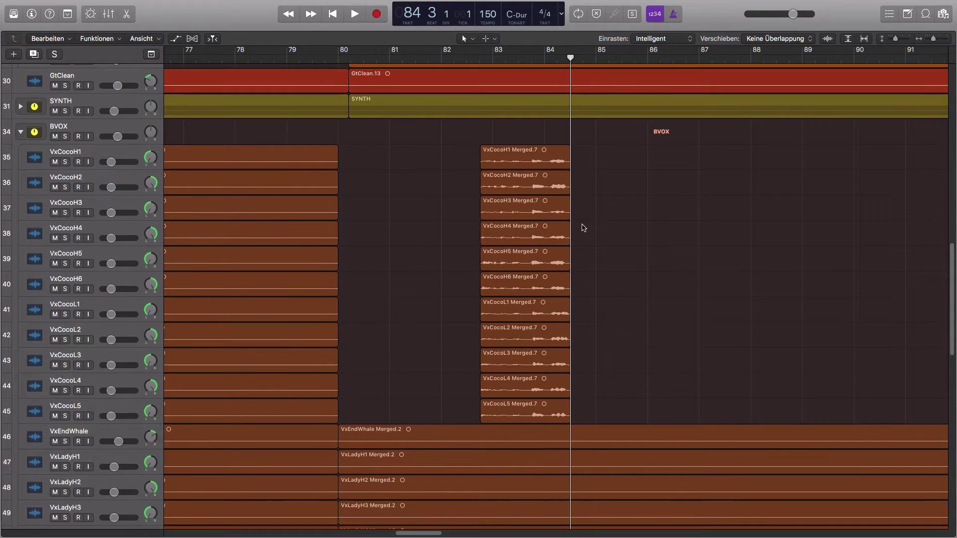
{"action": "scroll", "coordinate": [583, 227], "scroll_direction": "down", "scroll_amount": 2}
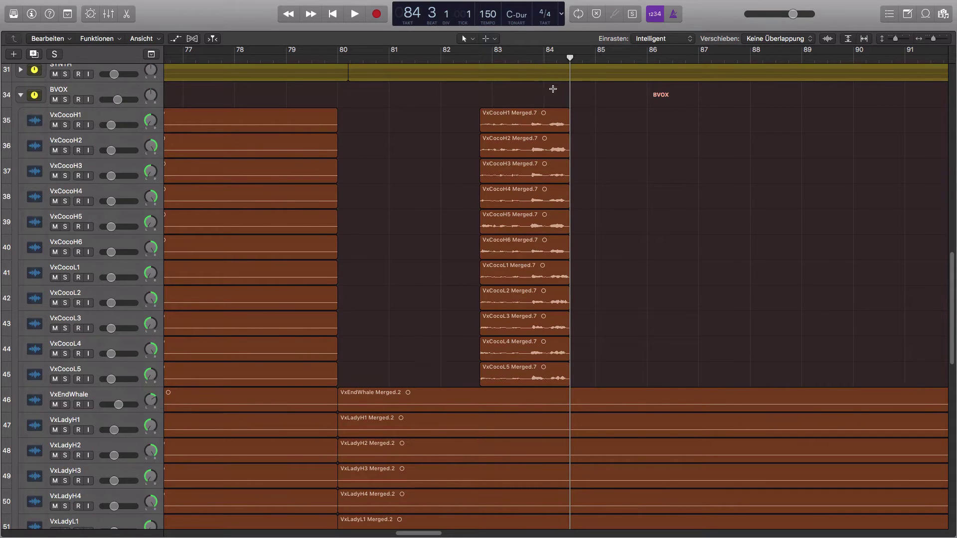
{"action": "key", "text": "space"}
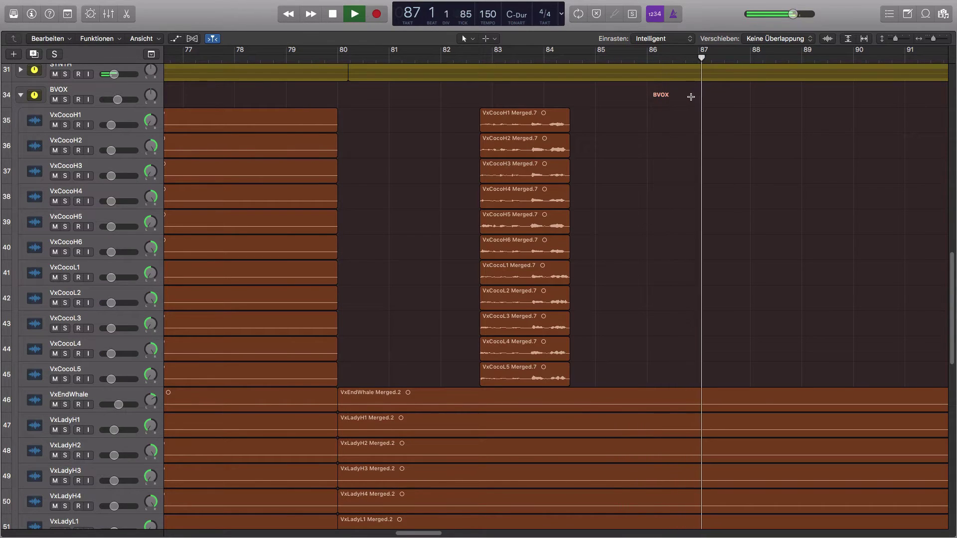
{"action": "key", "text": "space"}
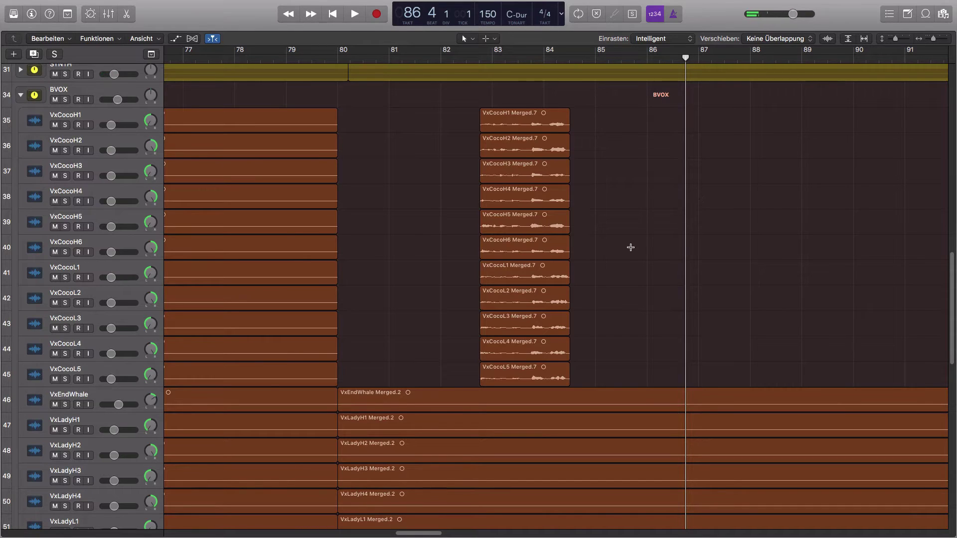
- Set the snap mode of the arrangement to Takt (bar) instead of Intelligent
{"action": "key", "text": "super+Up"}
{"action": "key", "text": "super+Up"}
{"action": "key", "text": "super+Up"}
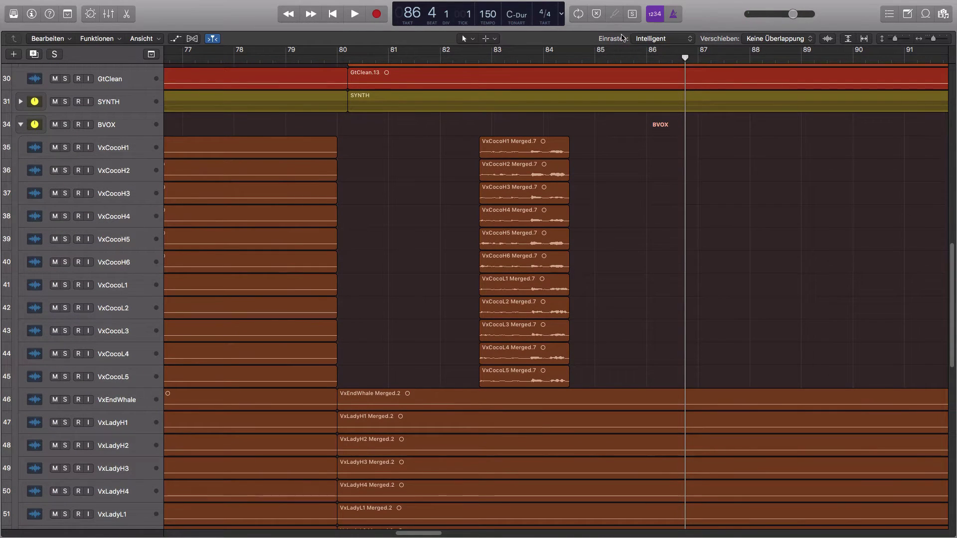
{"action": "key", "text": "super+Up"}
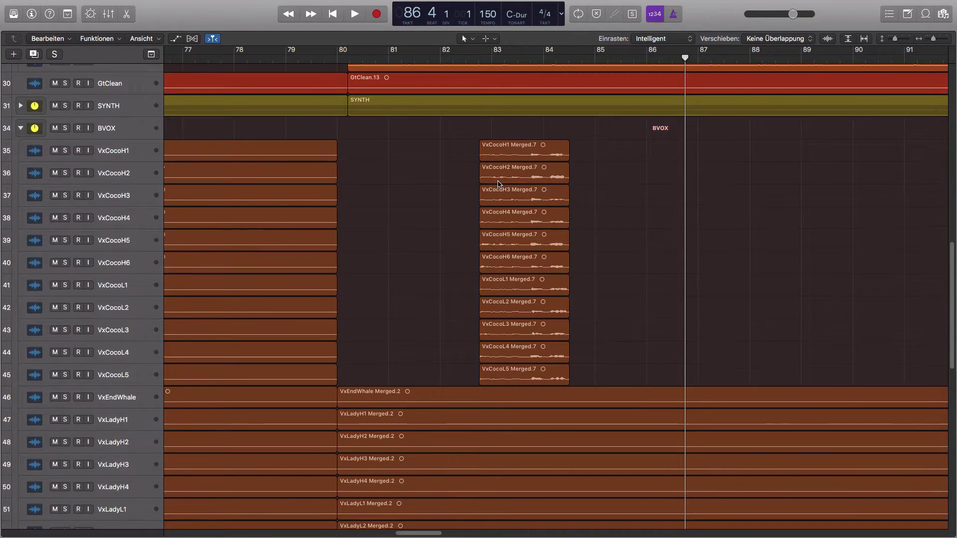
{"action": "key", "text": "super+Up"}
{"action": "key", "text": "super+Up"}
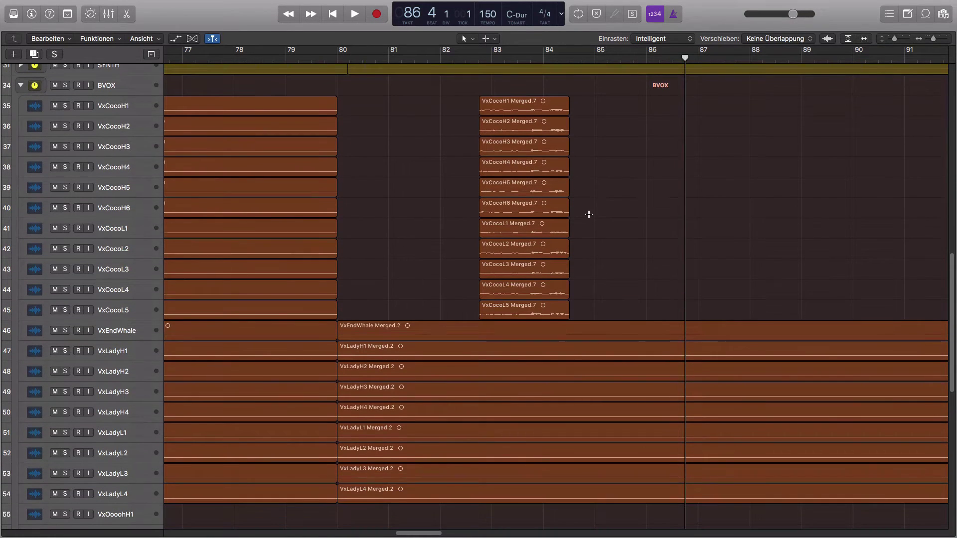
{"action": "scroll", "coordinate": [589, 214], "scroll_direction": "down", "scroll_amount": 3}
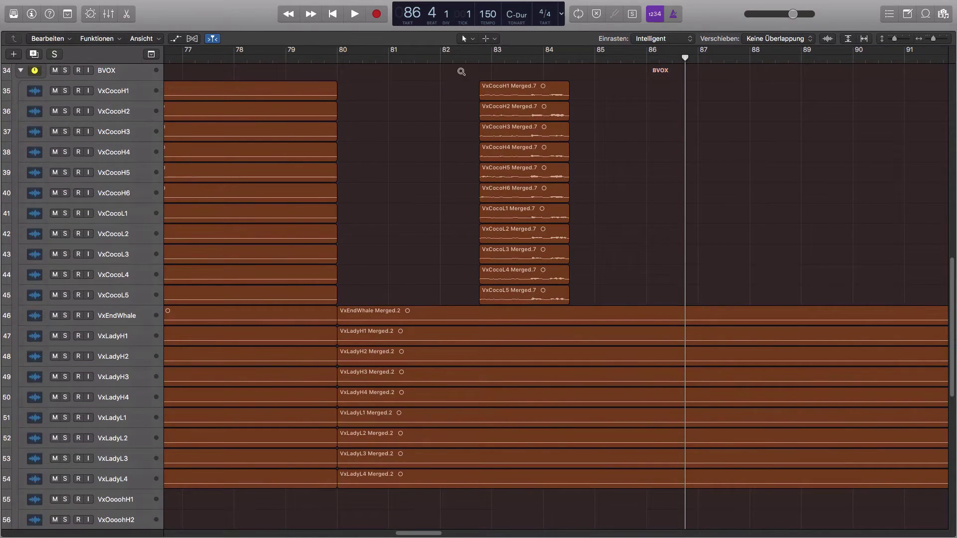
{"action": "left_click_drag", "start_coordinate": [461, 71], "coordinate": [608, 131]}
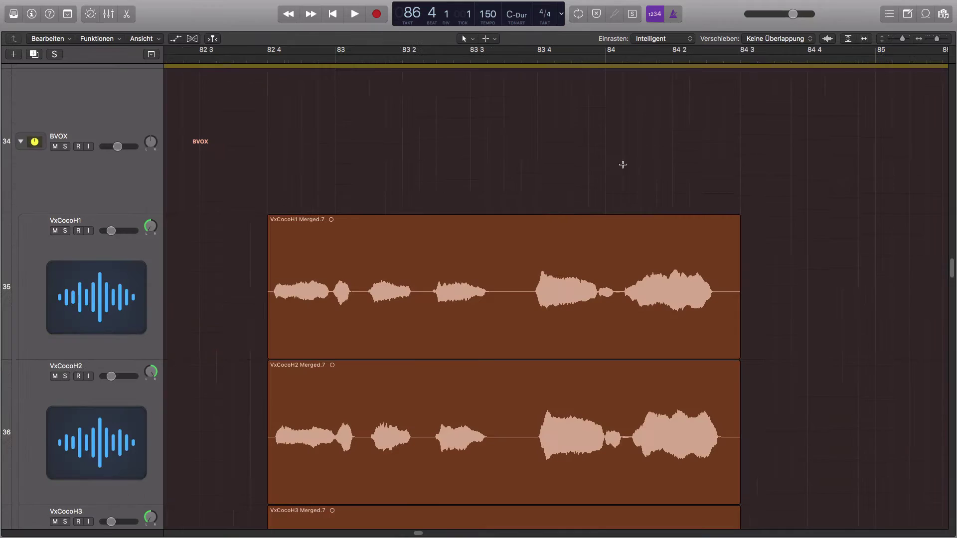
{"action": "left_click", "coordinate": [690, 39]}
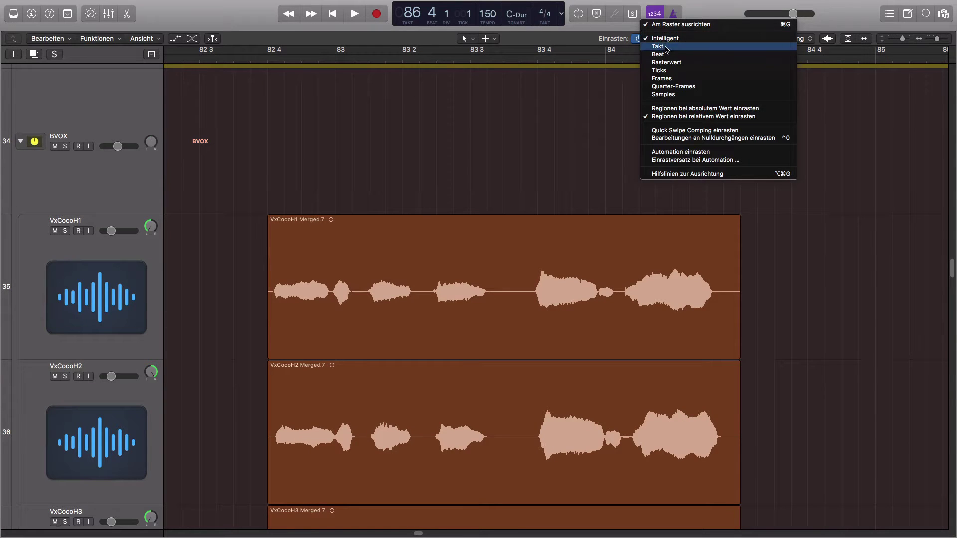
{"action": "left_click", "coordinate": [666, 47]}
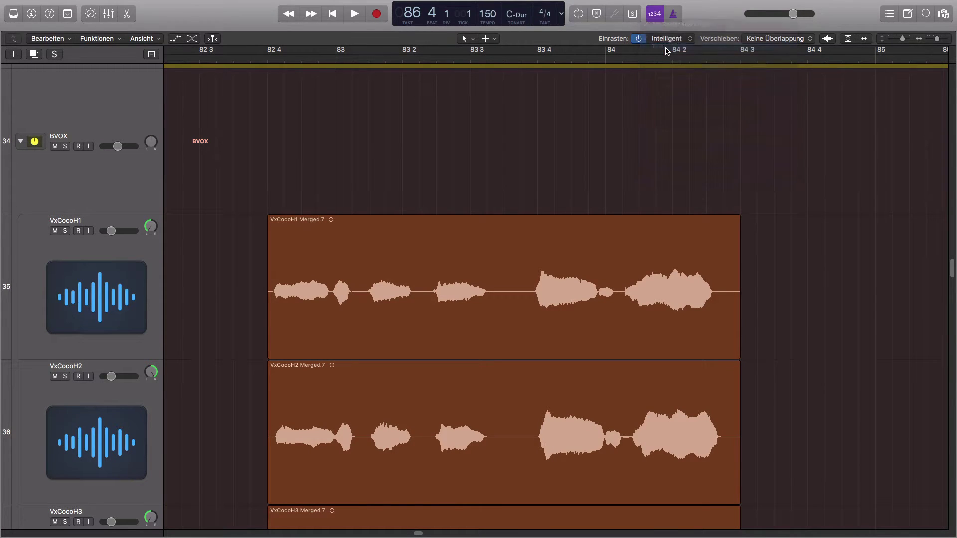
- Select all VxCocoH and VxCocoL regions starting at 82 4 and copy them to 84 4 and again to 86 4
{"action": "key", "text": "super+Up"}
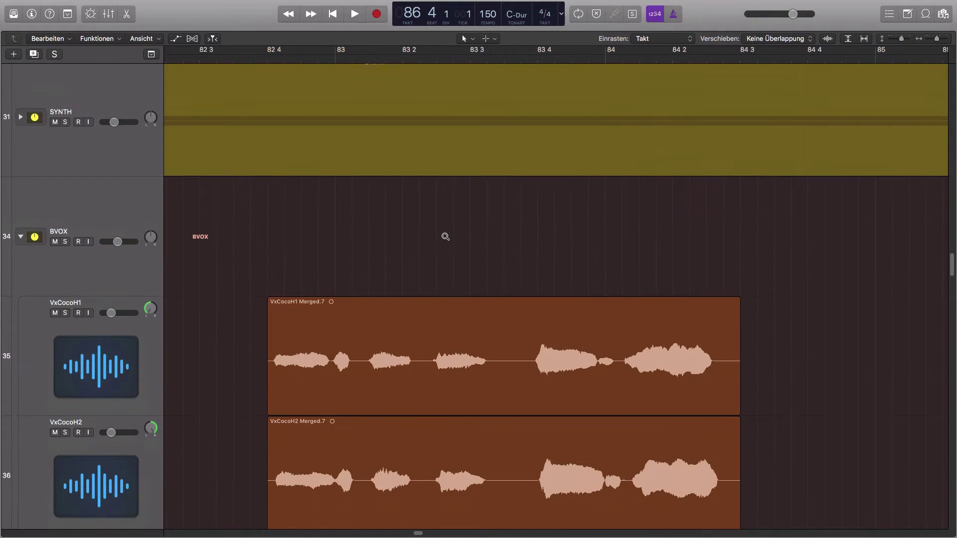
{"action": "scroll", "coordinate": [444, 235], "scroll_direction": "down", "scroll_amount": 3}
{"action": "scroll", "coordinate": [445, 233], "scroll_direction": "down", "scroll_amount": 1}
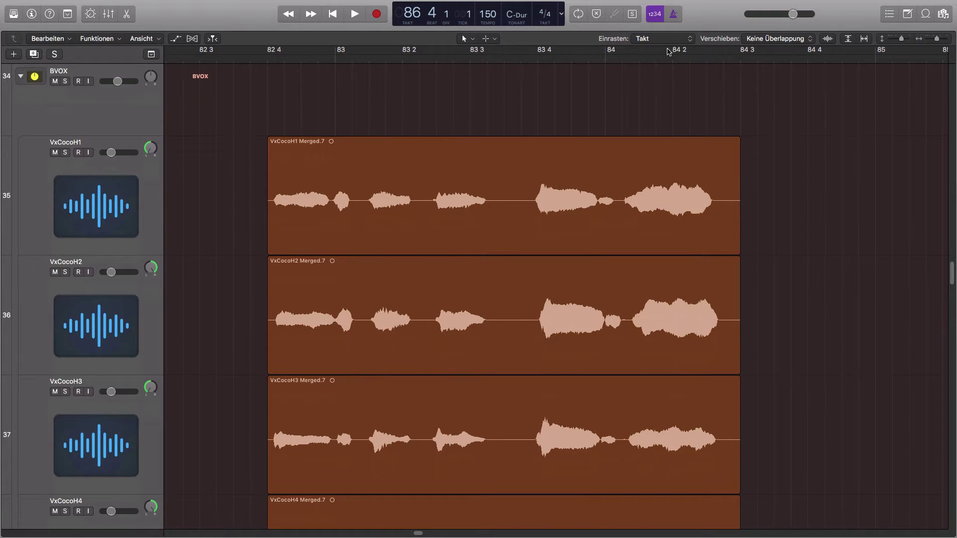
{"action": "key", "text": "super+Up"}
{"action": "scroll", "coordinate": [782, 215], "scroll_direction": "up", "scroll_amount": 5}
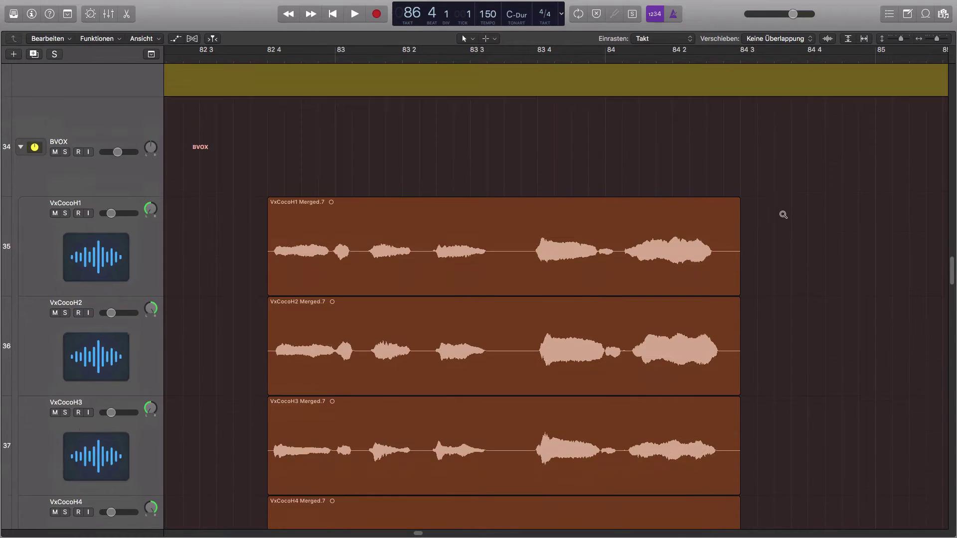
{"action": "scroll", "coordinate": [782, 214], "scroll_direction": "down", "scroll_amount": 5}
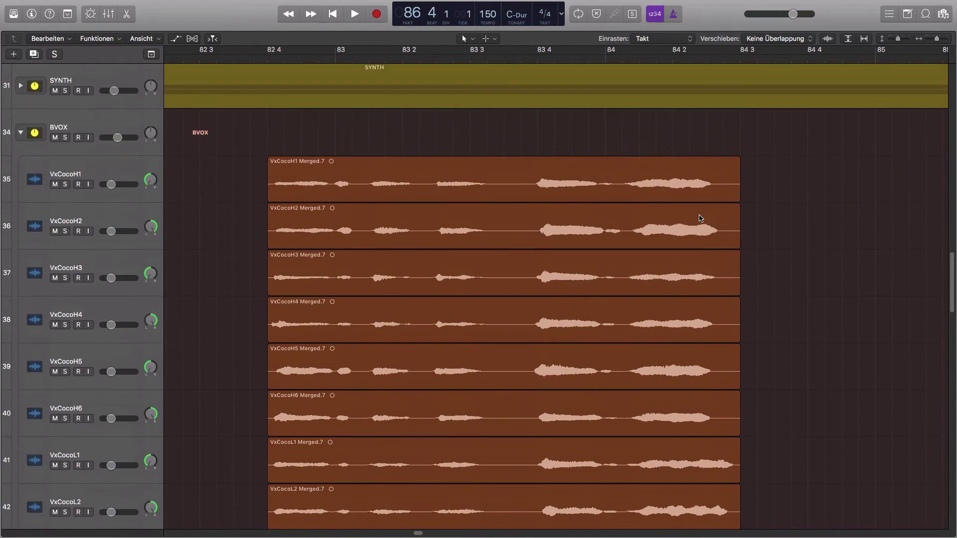
{"action": "scroll", "coordinate": [701, 219], "scroll_direction": "up", "scroll_amount": 5}
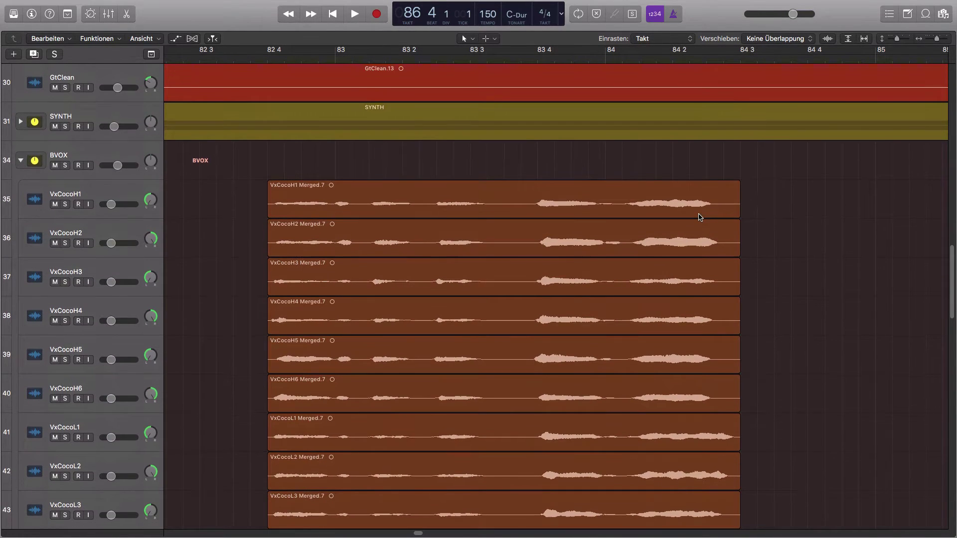
{"action": "scroll", "coordinate": [701, 218], "scroll_direction": "up", "scroll_amount": 2}
{"action": "scroll", "coordinate": [697, 215], "scroll_direction": "up", "scroll_amount": 2}
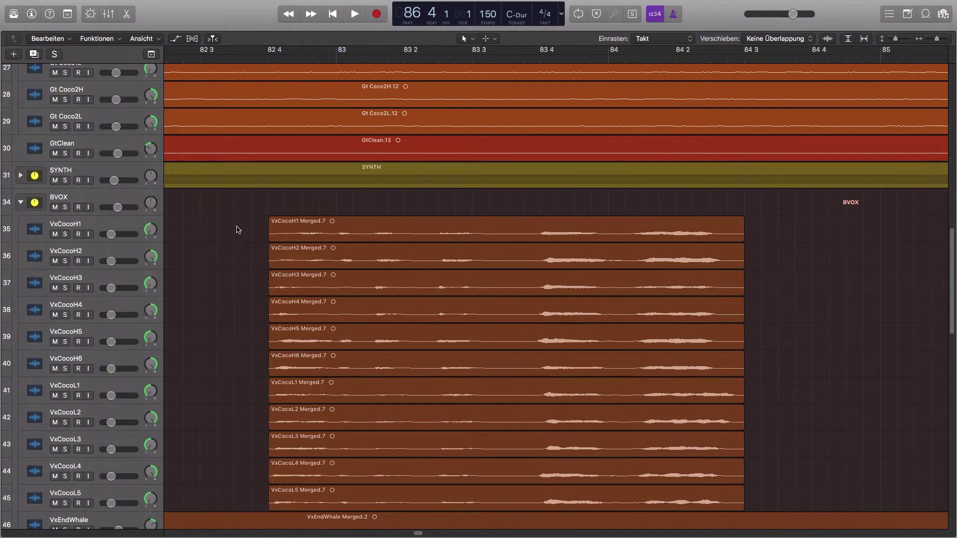
{"action": "left_click_drag", "start_coordinate": [237, 230], "coordinate": [361, 494]}
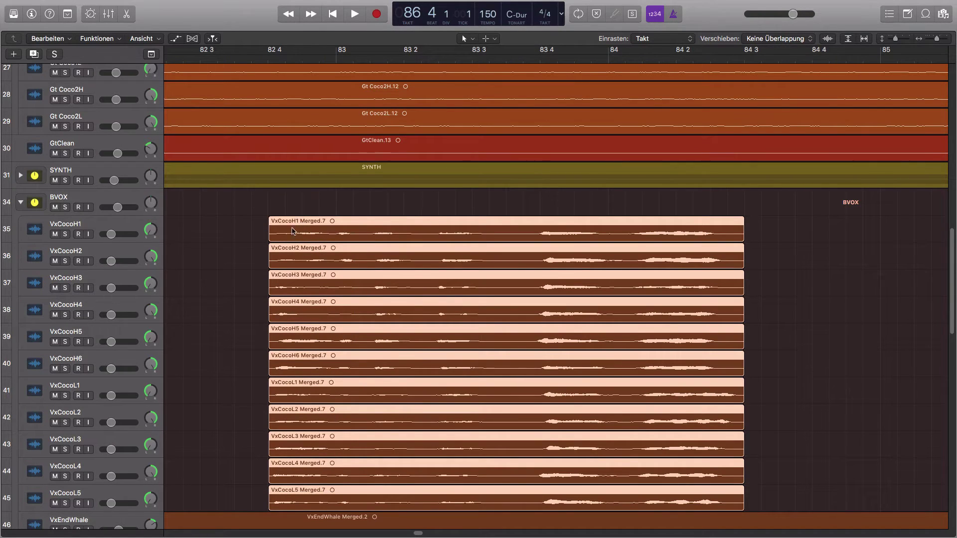
{"action": "scroll", "coordinate": [299, 232], "scroll_direction": "down", "scroll_amount": 5}
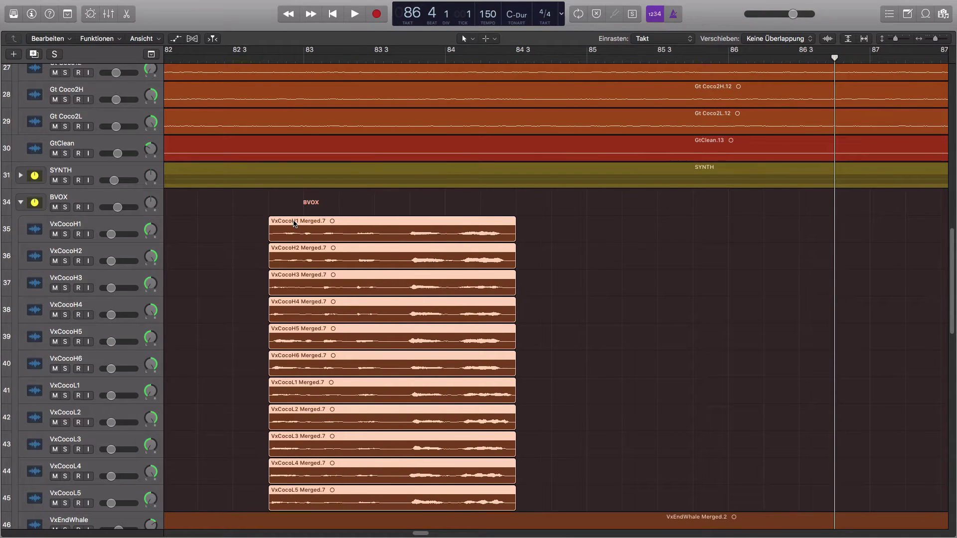
{"action": "left_click_drag", "start_coordinate": [295, 223], "coordinate": [600, 226]}
{"action": "scroll", "coordinate": [364, 230], "scroll_direction": "right", "scroll_amount": 5}
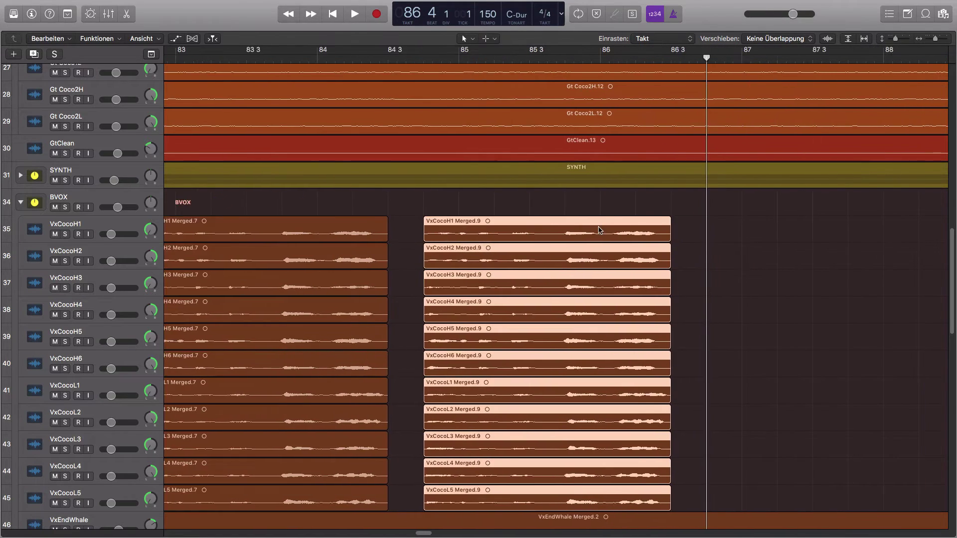
{"action": "left_click_drag", "start_coordinate": [291, 221], "coordinate": [664, 228]}
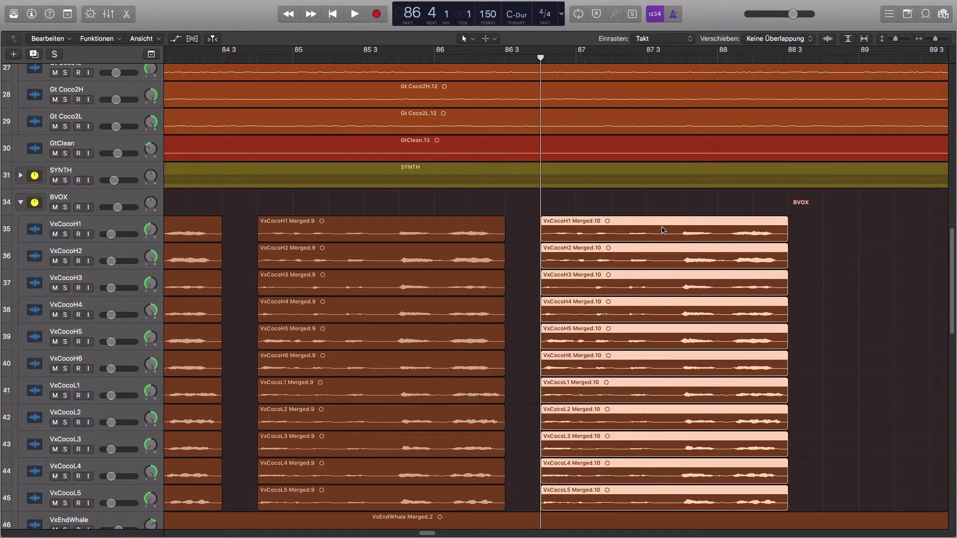
- Review the snap options and set the playhead to 82 4 1 1 to compare the original VxCoco regions' start with their copies
{"action": "scroll", "coordinate": [343, 200], "scroll_direction": "left", "scroll_amount": 1}
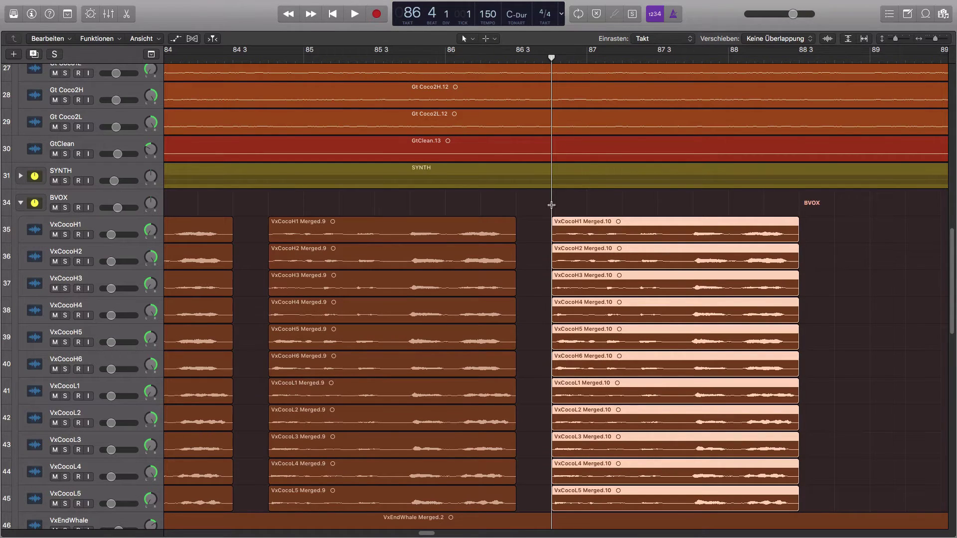
{"action": "left_click", "coordinate": [686, 38]}
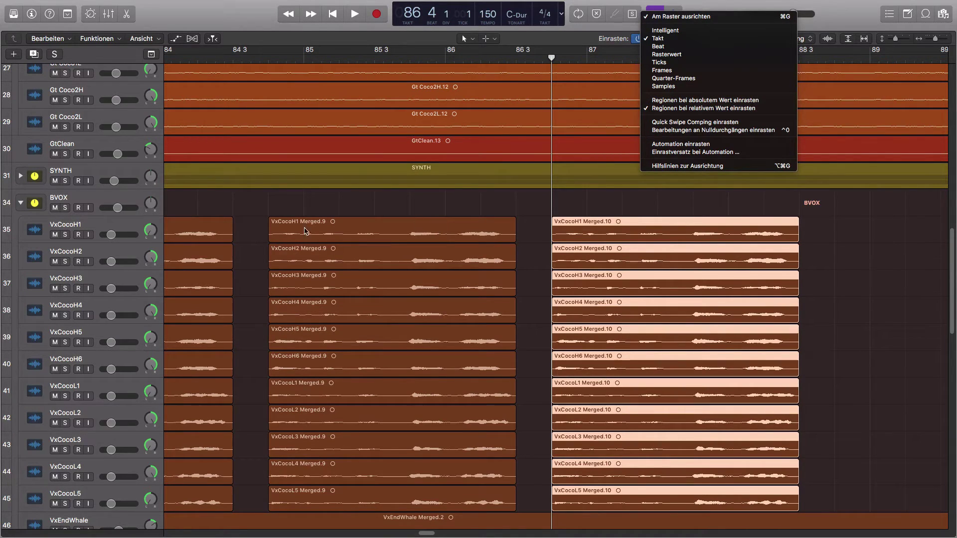
{"action": "left_click", "coordinate": [255, 227]}
{"action": "scroll", "coordinate": [269, 228], "scroll_direction": "left", "scroll_amount": 10}
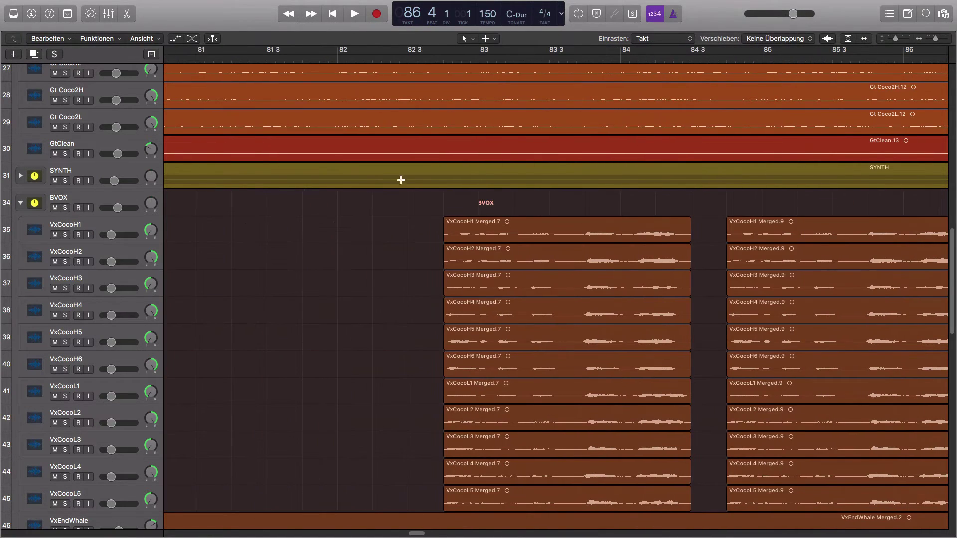
{"action": "left_click", "coordinate": [443, 58]}
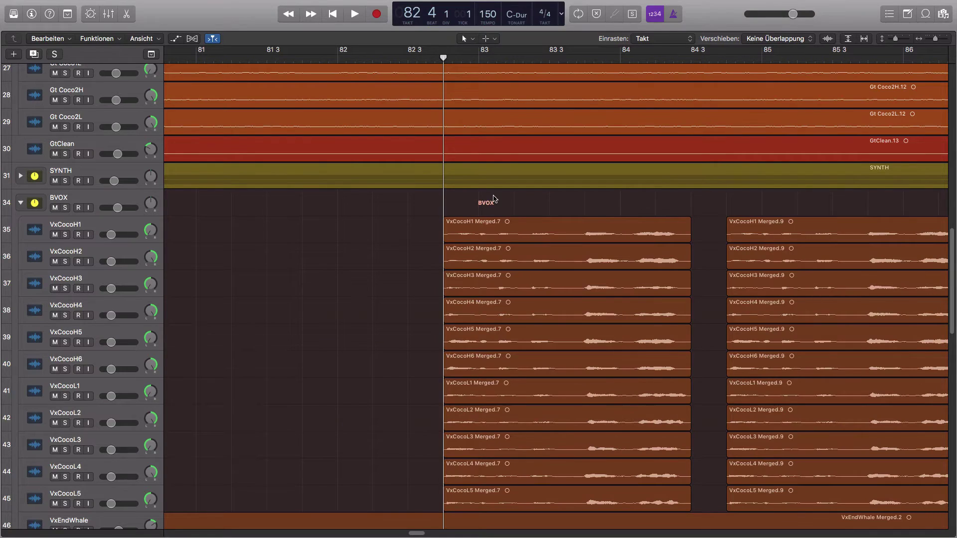
{"action": "scroll", "coordinate": [451, 68], "scroll_direction": "right", "scroll_amount": 1}
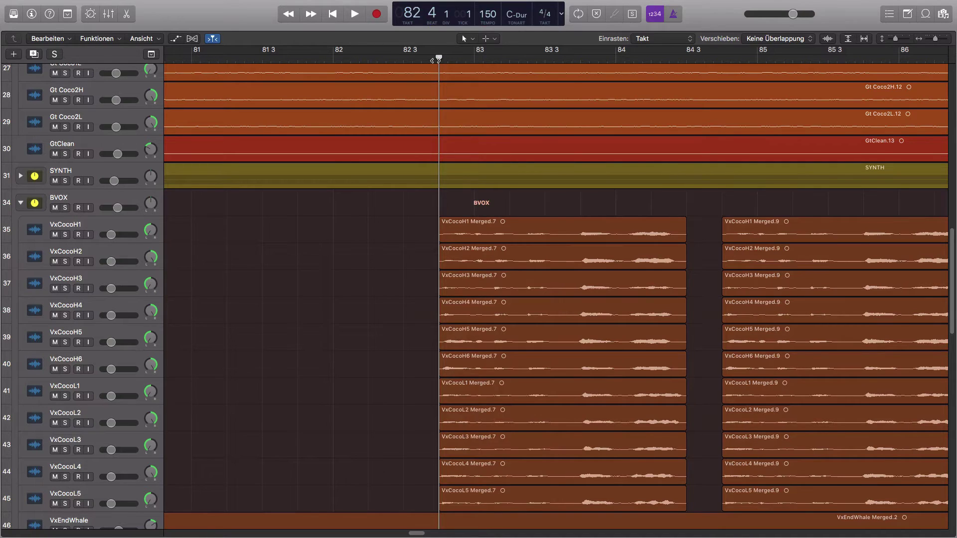
{"action": "scroll", "coordinate": [533, 224], "scroll_direction": "right", "scroll_amount": 5}
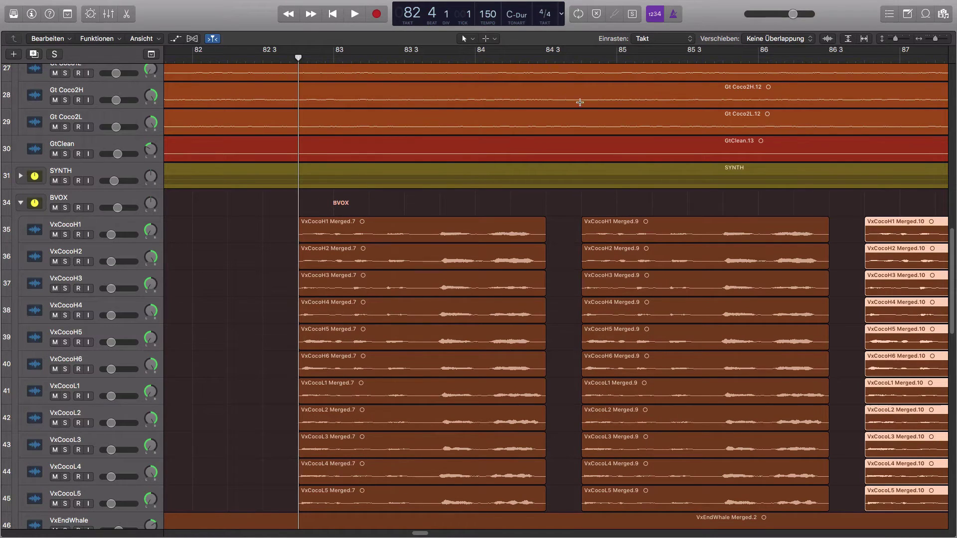
{"action": "scroll", "coordinate": [590, 230], "scroll_direction": "right", "scroll_amount": 5}
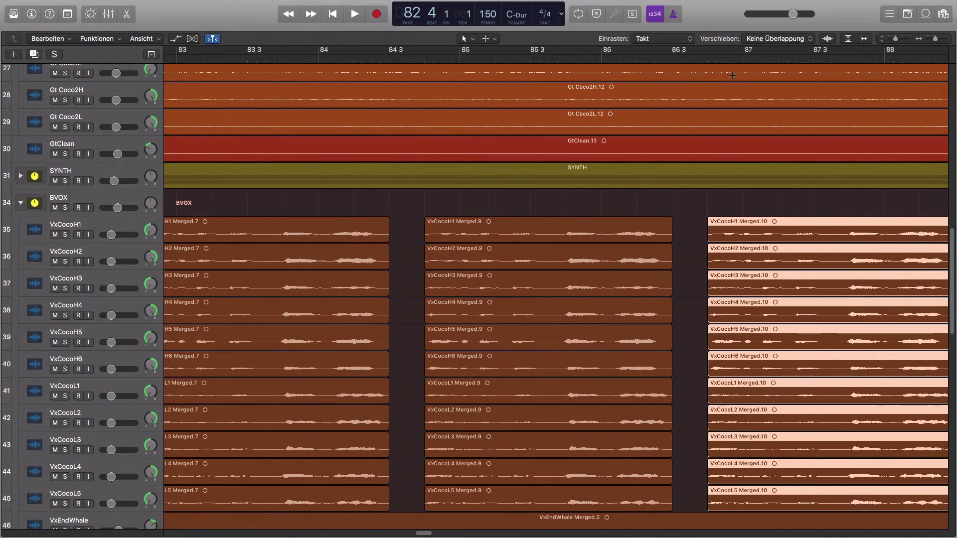
- Remove both copied sets of VxCoco regions at 84 4 and 86 4
{"action": "left_click", "coordinate": [755, 39]}
{"action": "left_click", "coordinate": [755, 39]}
{"action": "left_click", "coordinate": [663, 38]}
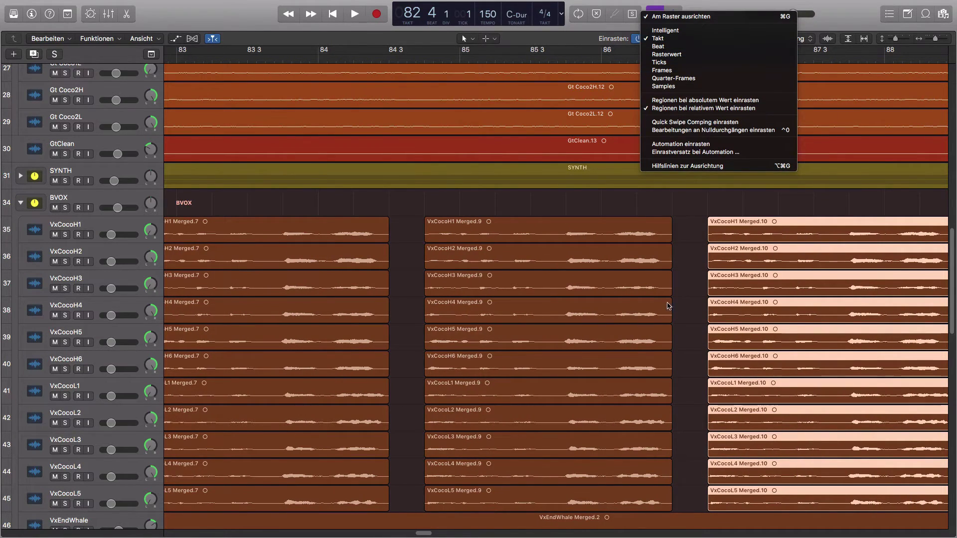
{"action": "left_click", "coordinate": [690, 296]}
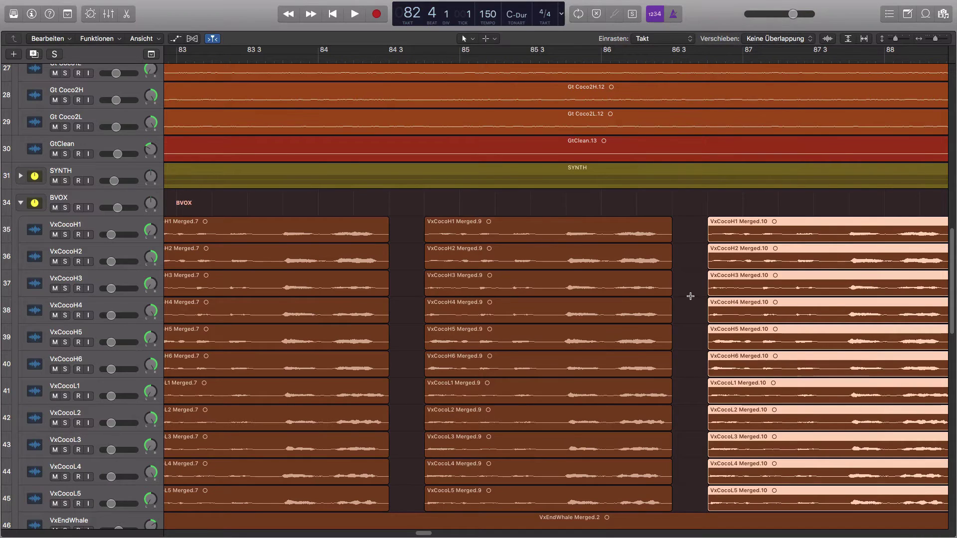
{"action": "key", "text": "Delete"}
{"action": "key", "text": "Delete"}
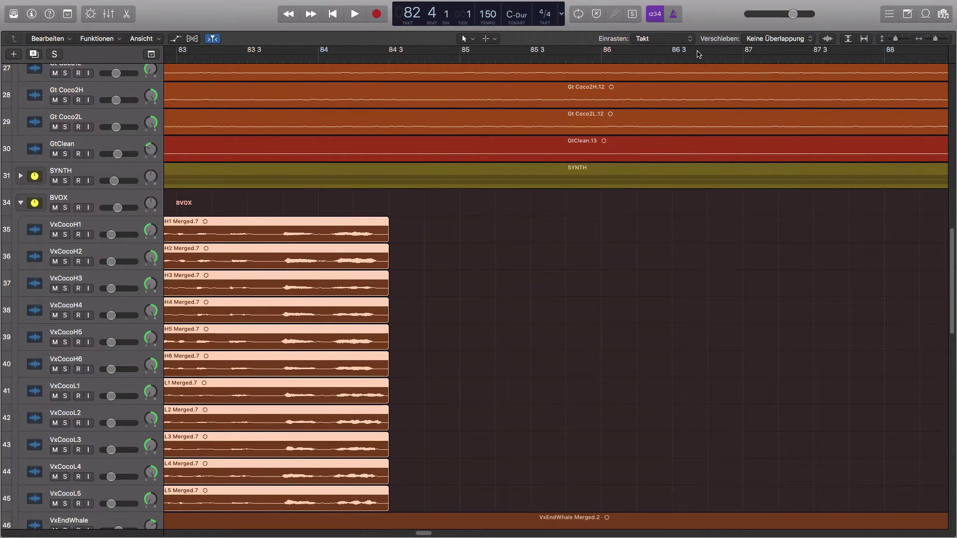
- Switch region snapping to absolute value (Regionen bei absolutem Wert einrasten) and copy the VxCoco regions to the start of bar 85
{"action": "left_click", "coordinate": [646, 38]}
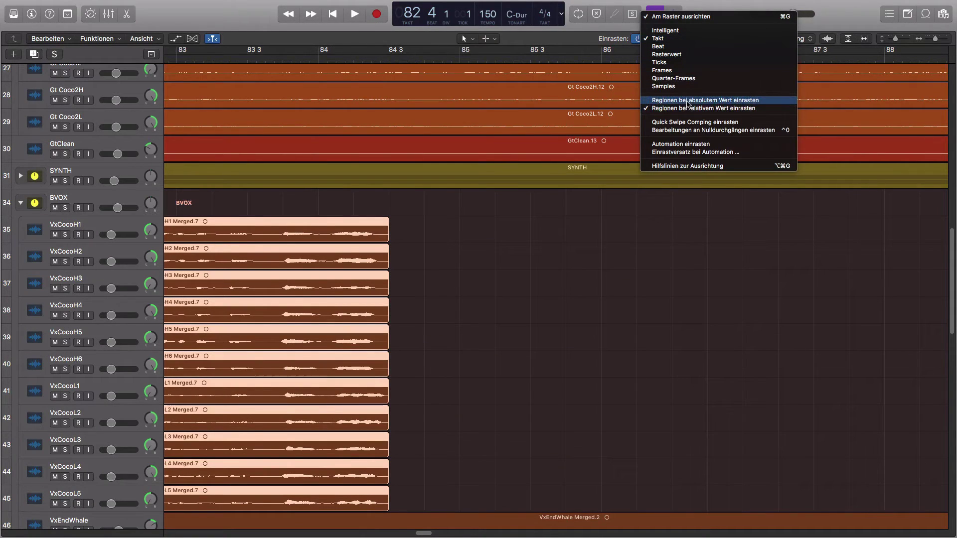
{"action": "left_click", "coordinate": [690, 100]}
{"action": "scroll", "coordinate": [492, 320], "scroll_direction": "left", "scroll_amount": 5}
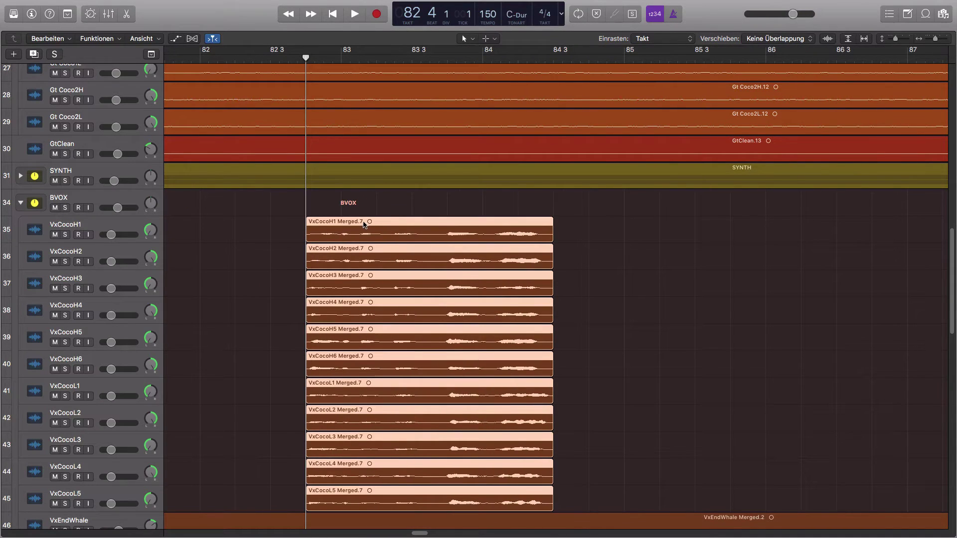
{"action": "left_click_drag", "start_coordinate": [343, 222], "coordinate": [620, 223]}
{"action": "scroll", "coordinate": [633, 222], "scroll_direction": "right", "scroll_amount": 3}
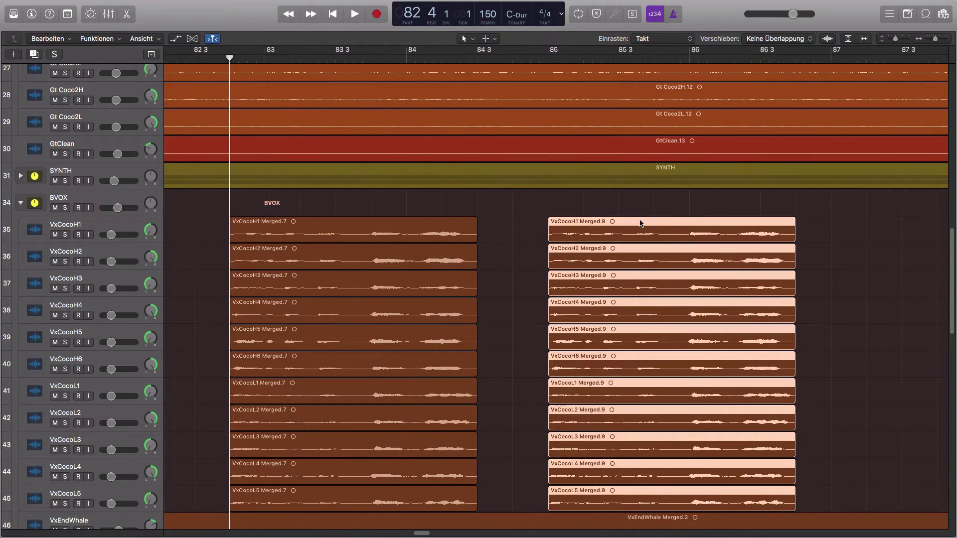
- Set the playhead to 85 1 1 and copy the VxCoco regions to the starts of bars 86 and 87
{"action": "left_click", "coordinate": [552, 57]}
{"action": "scroll", "coordinate": [598, 200], "scroll_direction": "right", "scroll_amount": 3}
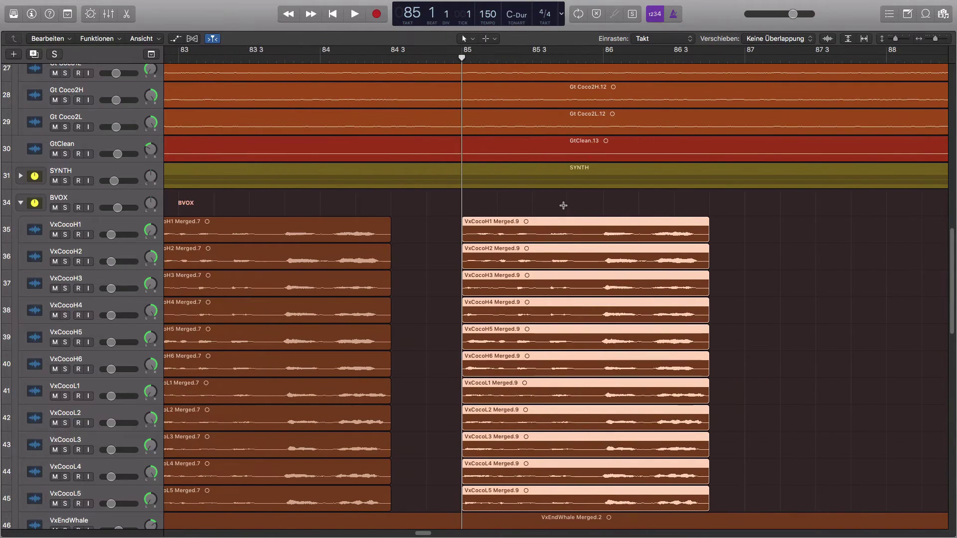
{"action": "left_click_drag", "start_coordinate": [518, 224], "coordinate": [748, 223]}
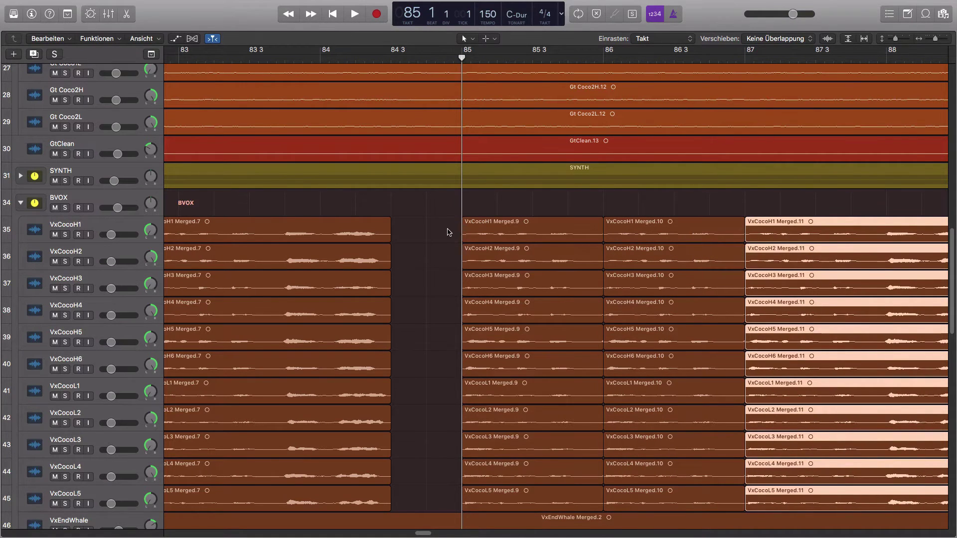
- Delete all copied VxCoco regions from bar 85 onward and open the snap options
{"action": "left_click_drag", "start_coordinate": [448, 229], "coordinate": [776, 494]}
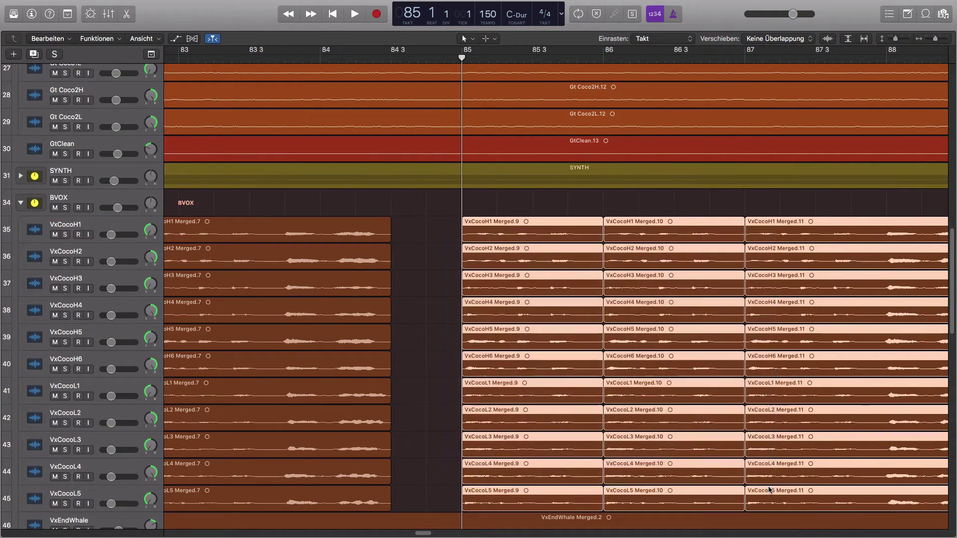
{"action": "key", "text": "Delete"}
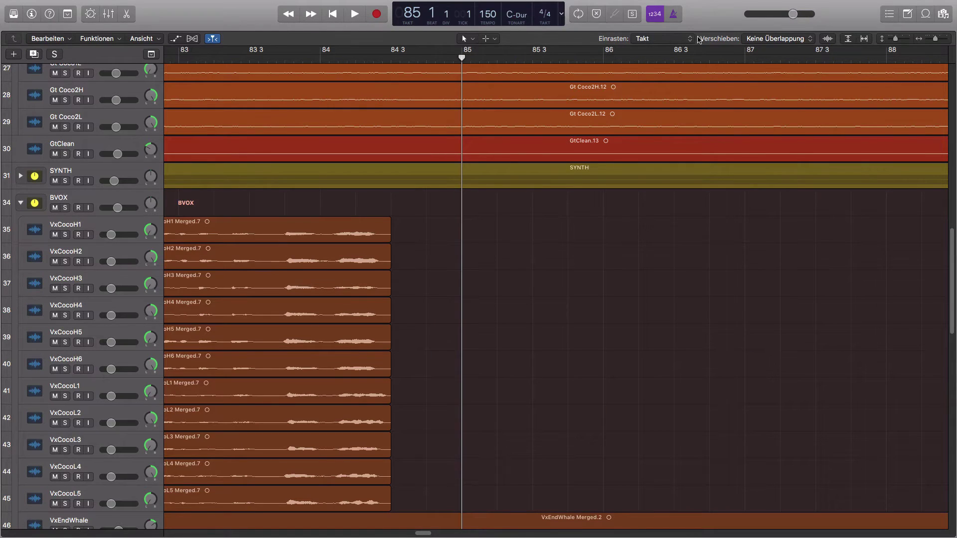
{"action": "left_click", "coordinate": [662, 39]}
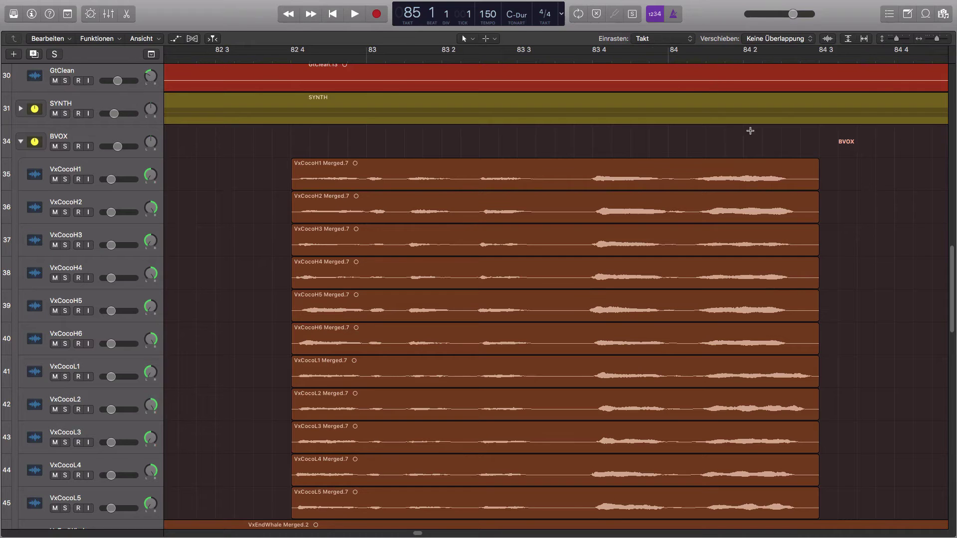
- Set the snap value to Beat and select the original VxCoco regions starting at 82 4
{"action": "left_click", "coordinate": [691, 39]}
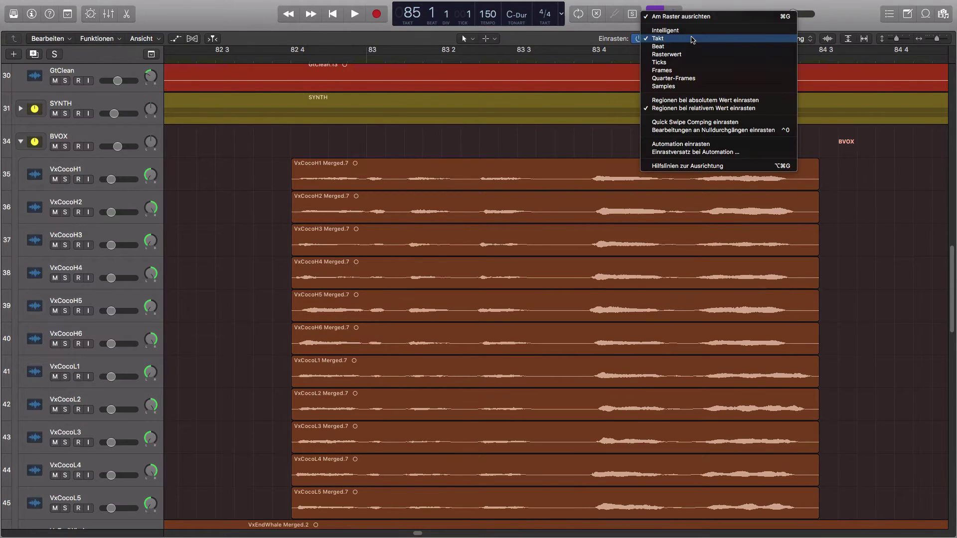
{"action": "left_click", "coordinate": [677, 47]}
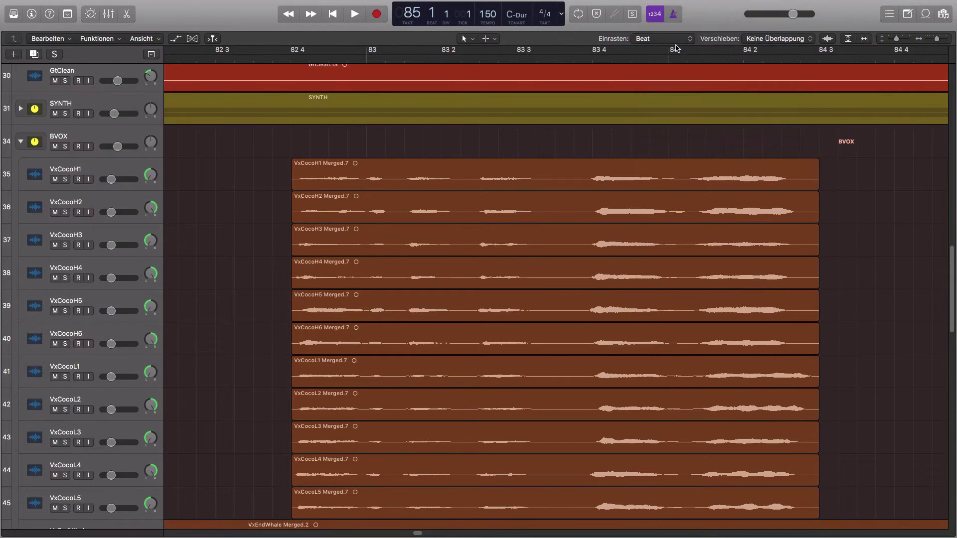
{"action": "key", "text": "super+Left"}
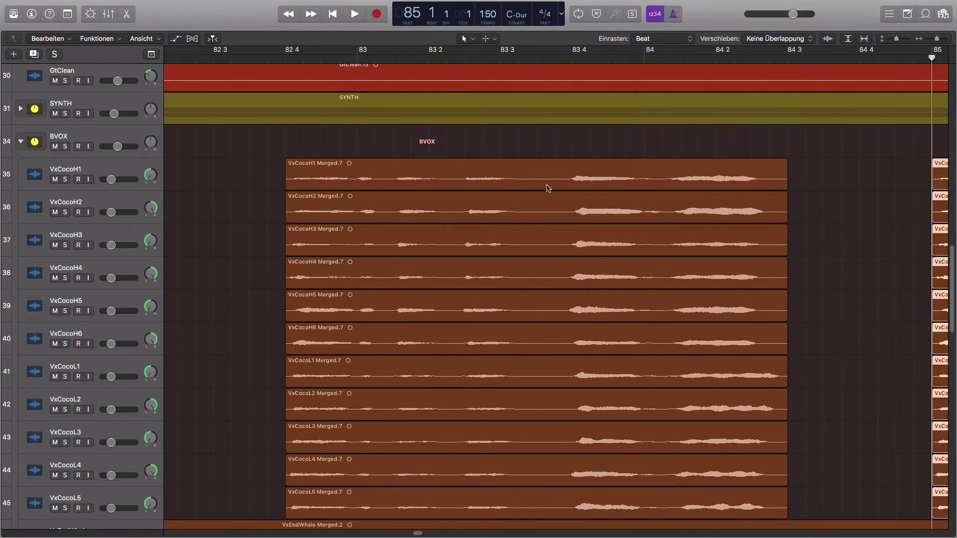
{"action": "key", "text": "super+Up"}
{"action": "key", "text": "super+Up"}
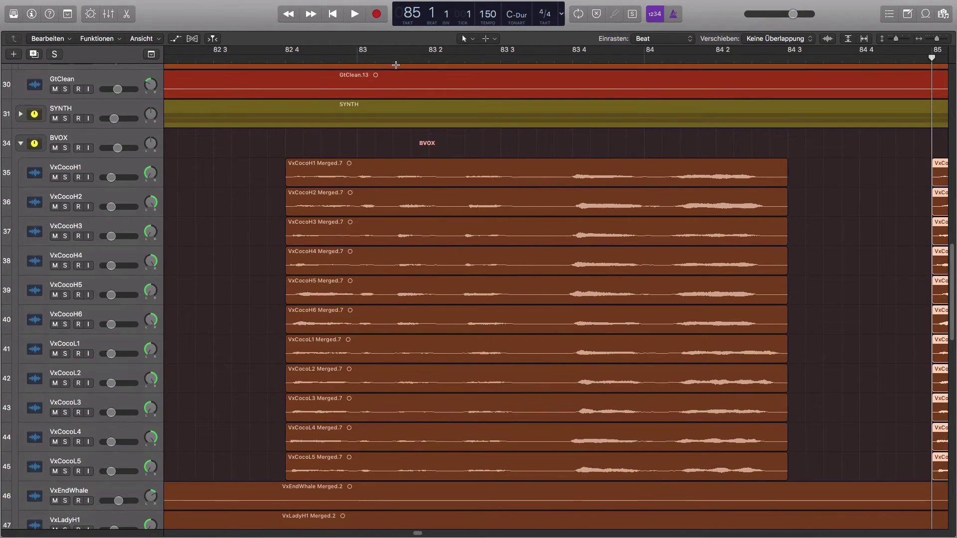
{"action": "key", "text": "super+Up"}
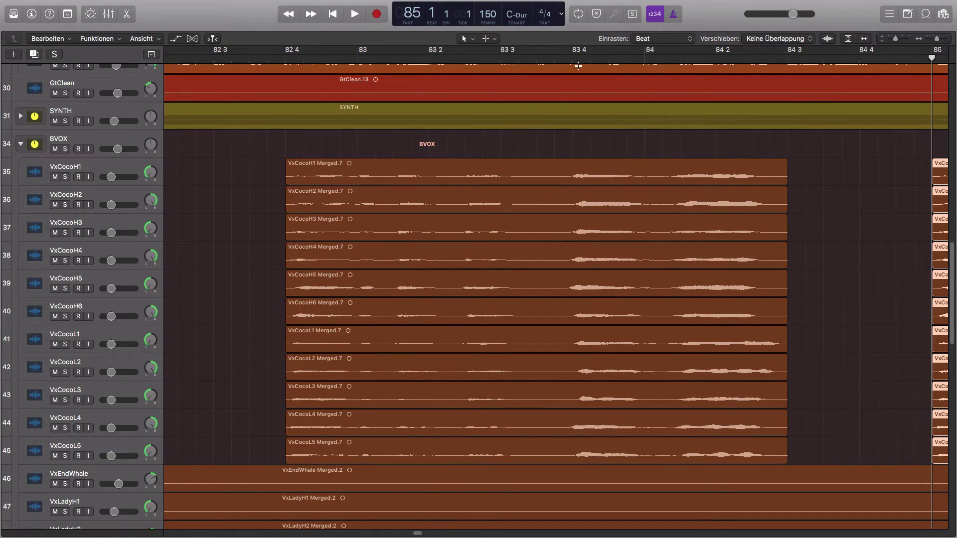
{"action": "left_click_drag", "start_coordinate": [268, 172], "coordinate": [317, 456]}
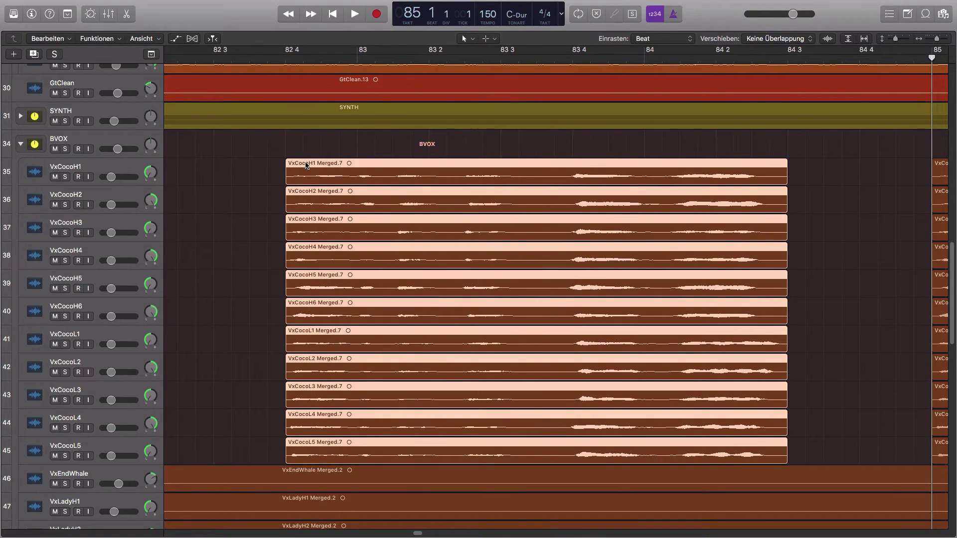
- Delete all copied VxCoco regions from bar 85 onward
{"action": "scroll", "coordinate": [723, 219], "scroll_direction": "right", "scroll_amount": 5}
{"action": "left_click", "coordinate": [698, 217], "text": "ctrl+alt"}
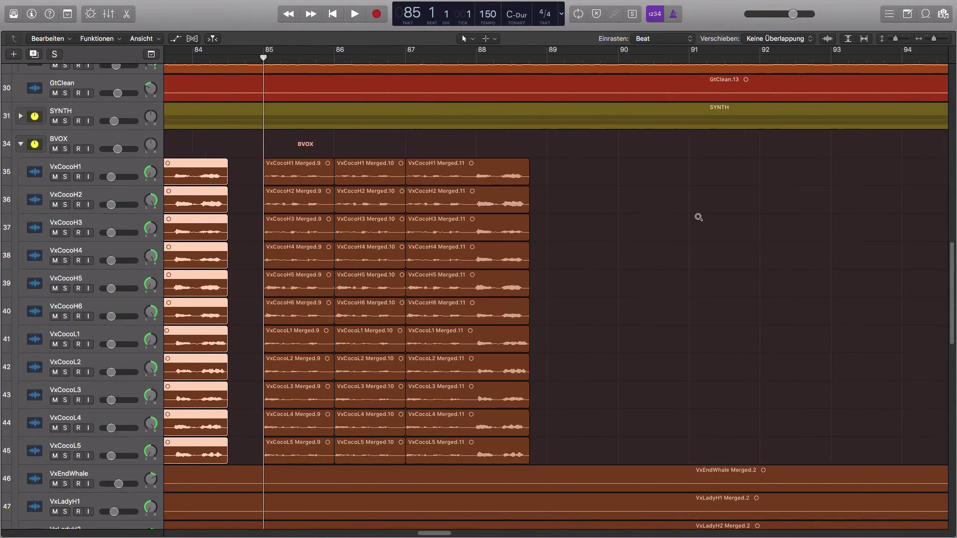
{"action": "left_click_drag", "start_coordinate": [561, 171], "coordinate": [323, 429]}
{"action": "key", "text": "Delete"}
{"action": "scroll", "coordinate": [320, 370], "scroll_direction": "left", "scroll_amount": 5}
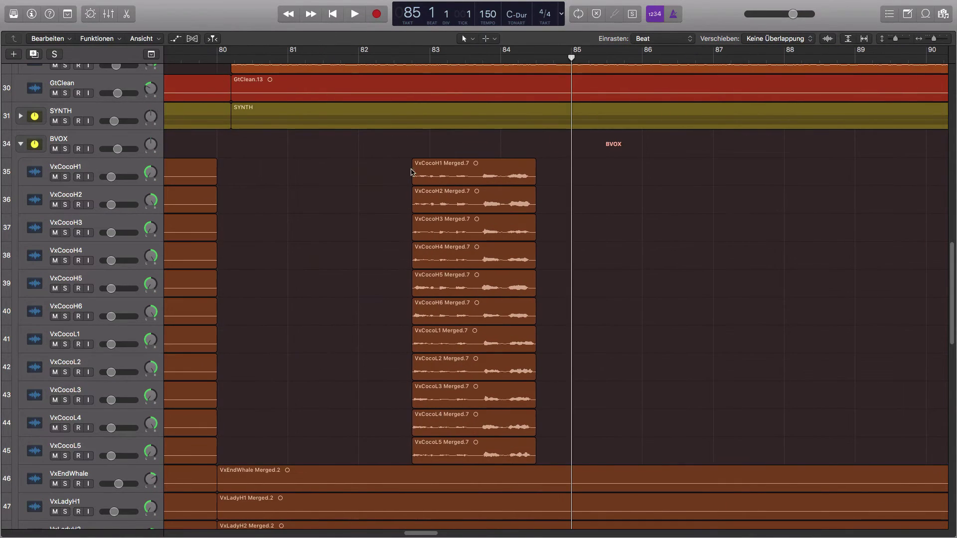
- Select the original VxCoco regions at 82 4 and try shifting them in beat steps
{"action": "left_click_drag", "start_coordinate": [406, 169], "coordinate": [441, 445]}
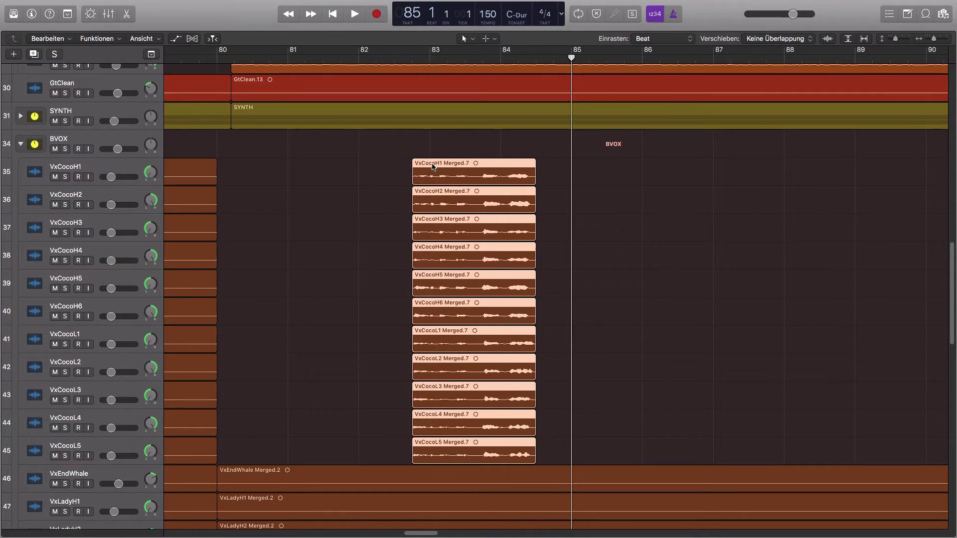
{"action": "left_click_drag", "start_coordinate": [428, 165], "coordinate": [408, 183]}
{"action": "scroll", "coordinate": [408, 184], "scroll_direction": "down", "scroll_amount": 2}
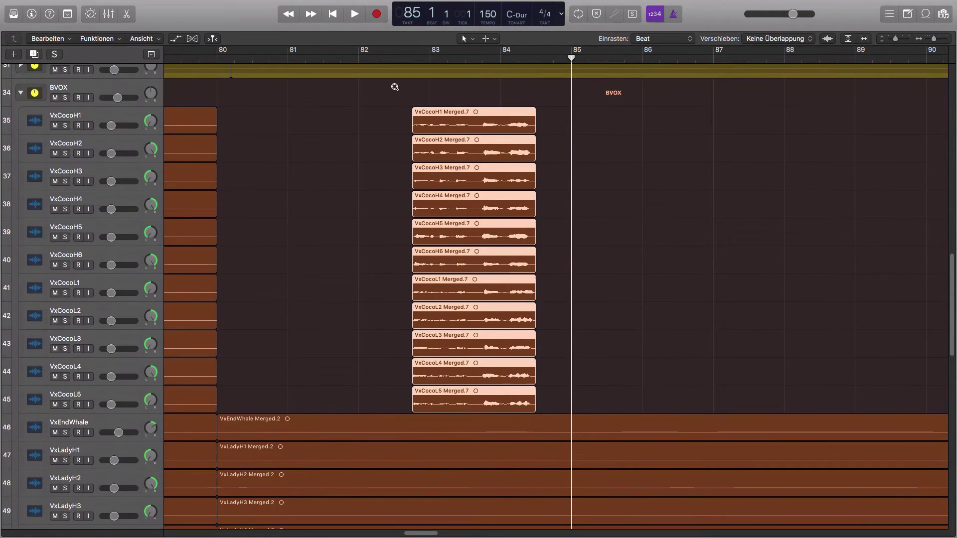
- Set the snap value to Rasterwert, try copying and moving the VxCoco regions in small grid steps, and undo the copies
{"action": "left_click_drag", "start_coordinate": [393, 87], "coordinate": [581, 192]}
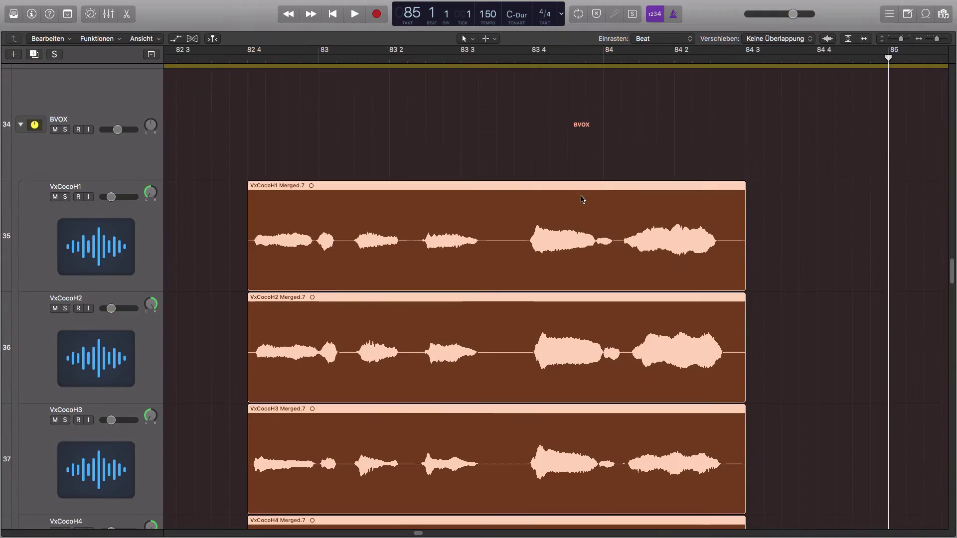
{"action": "left_click", "coordinate": [686, 40]}
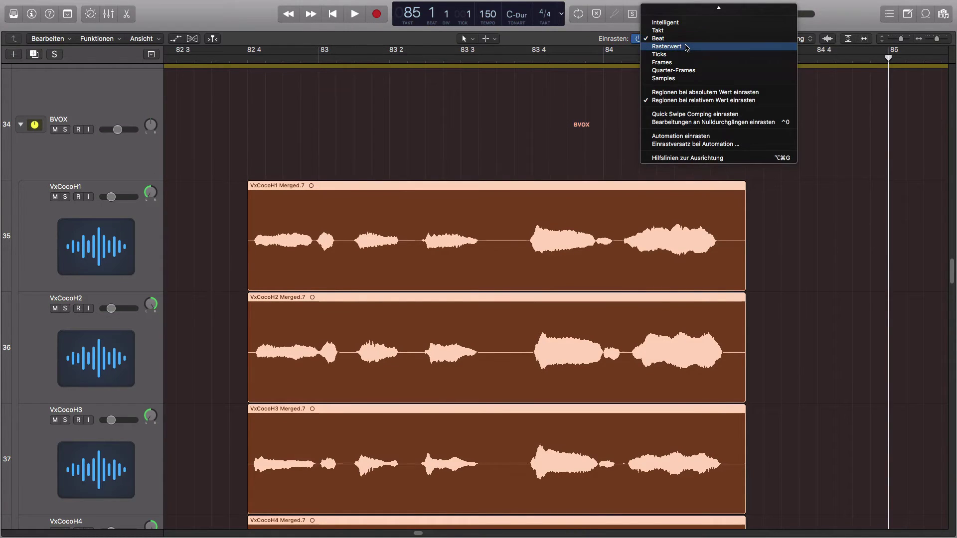
{"action": "left_click", "coordinate": [686, 47]}
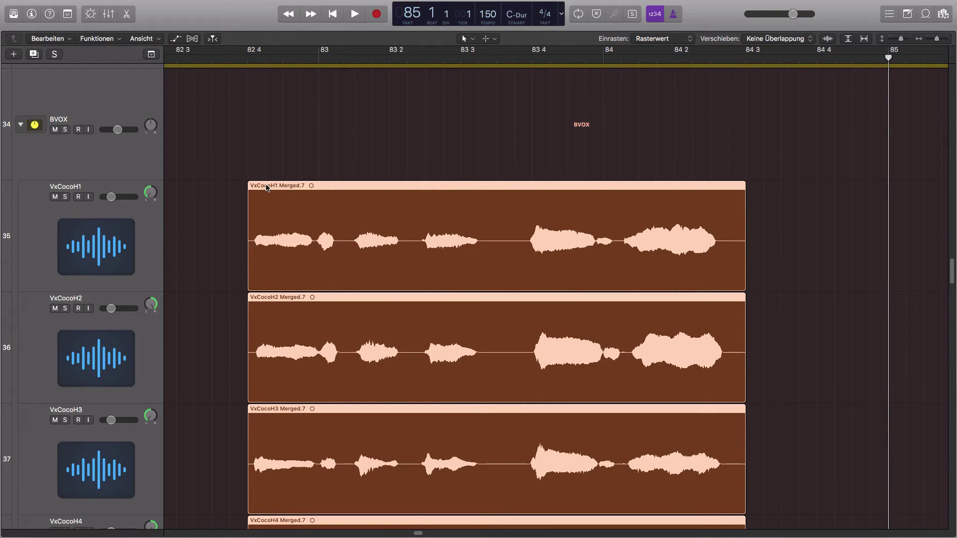
{"action": "left_click_drag", "start_coordinate": [266, 188], "coordinate": [297, 193]}
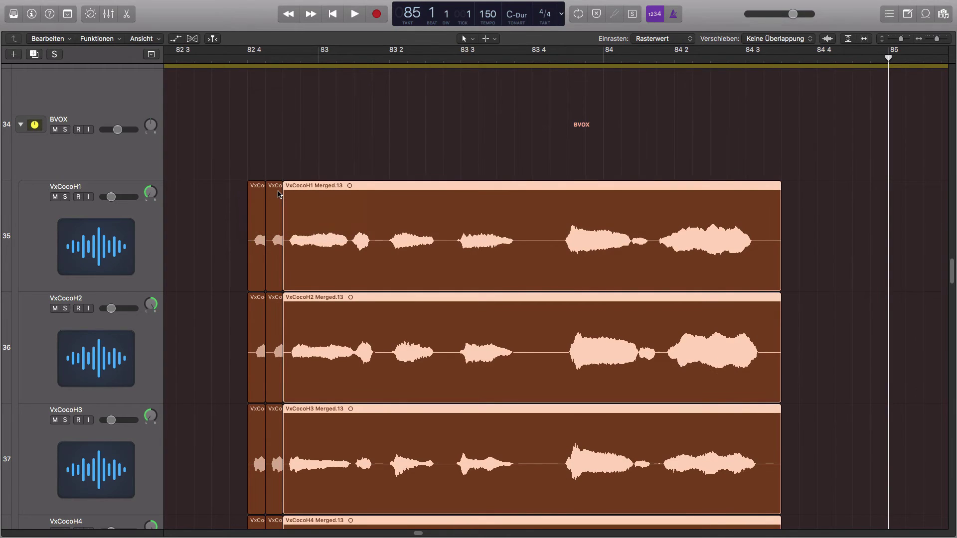
{"action": "key", "text": "super+z"}
{"action": "key", "text": "super+z"}
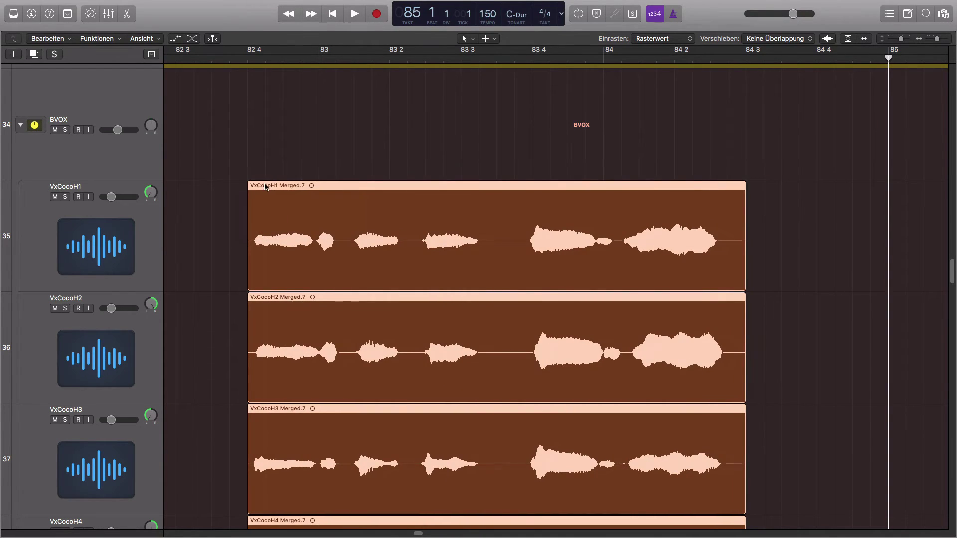
{"action": "mouse_move", "coordinate": [266, 187]}
{"action": "left_mouse_down"}
{"action": "mouse_move", "coordinate": [304, 188]}
{"action": "mouse_move", "coordinate": [251, 187]}
{"action": "left_mouse_up"}
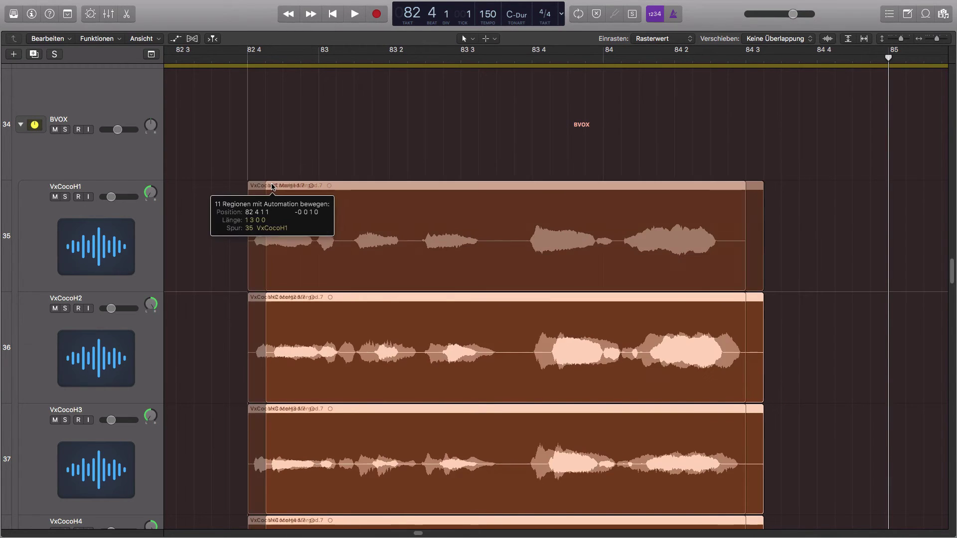
- Set the snap value to Ticks and try shifting the VxCoco regions by a few ticks from 82 4
{"action": "left_click", "coordinate": [681, 39]}
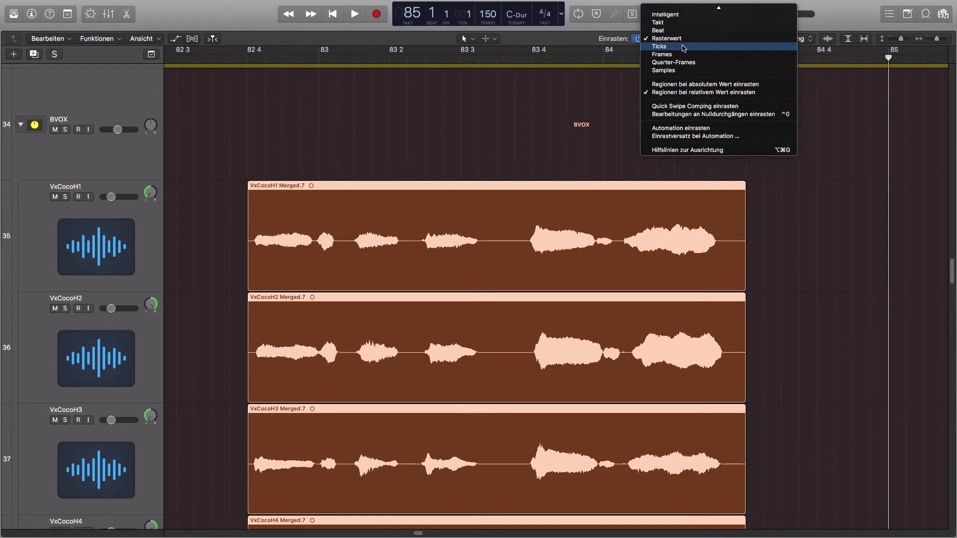
{"action": "left_click", "coordinate": [683, 46]}
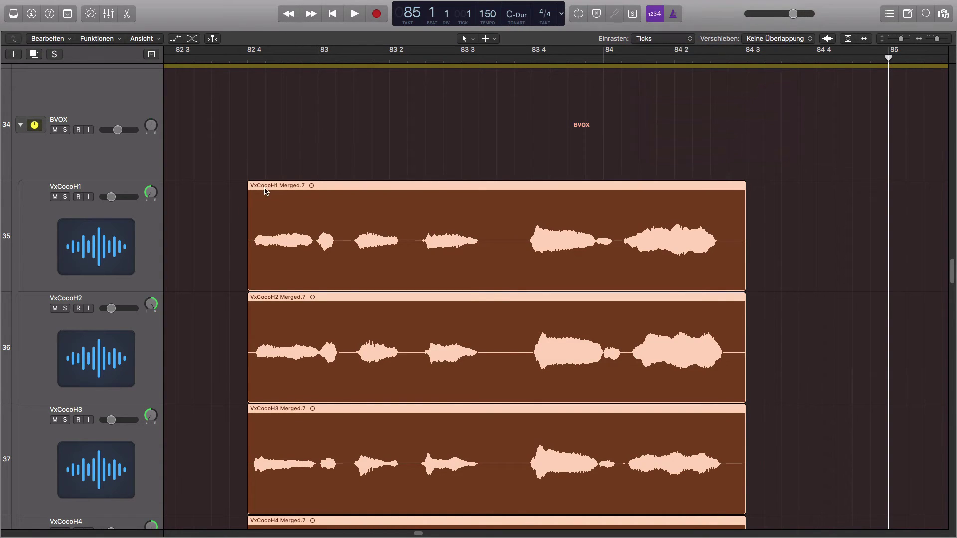
{"action": "scroll", "coordinate": [232, 157], "scroll_direction": "down", "scroll_amount": 2}
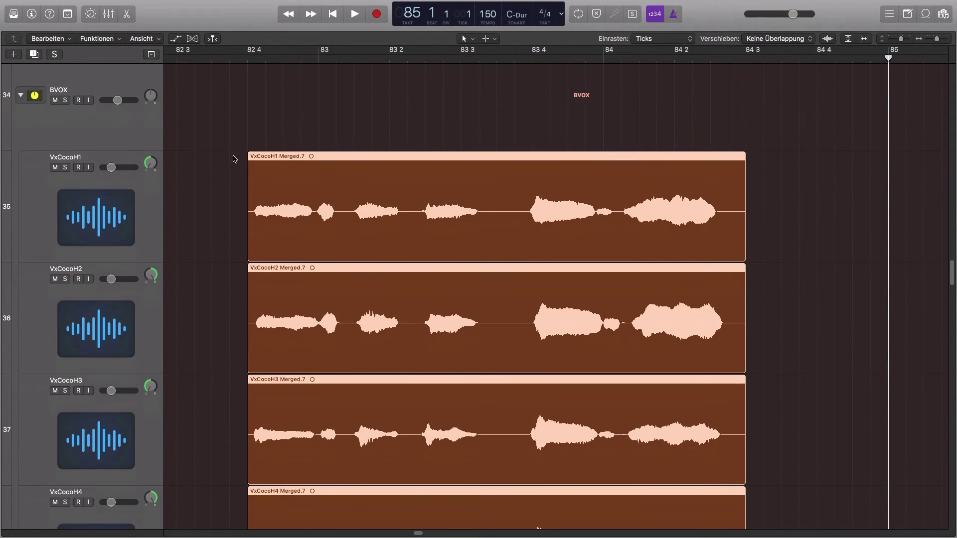
{"action": "left_click_drag", "start_coordinate": [225, 124], "coordinate": [334, 196]}
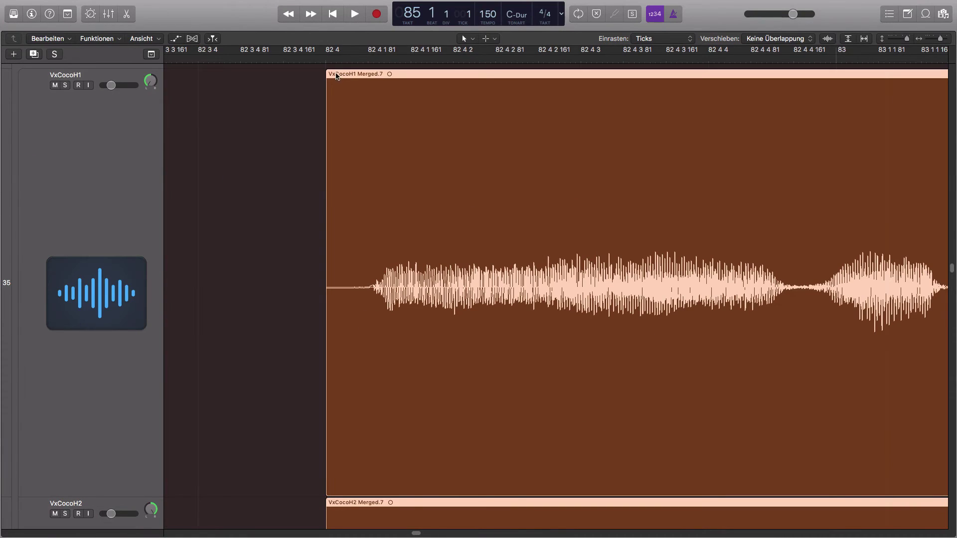
{"action": "mouse_move", "coordinate": [341, 76]}
{"action": "left_mouse_down"}
{"action": "mouse_move", "coordinate": [380, 79]}
{"action": "mouse_move", "coordinate": [345, 78]}
{"action": "left_mouse_up"}
- Set the snap value to Samples
{"action": "key", "text": "super+Left"}
{"action": "key", "text": "super+Left"}
{"action": "key", "text": "super+Left"}
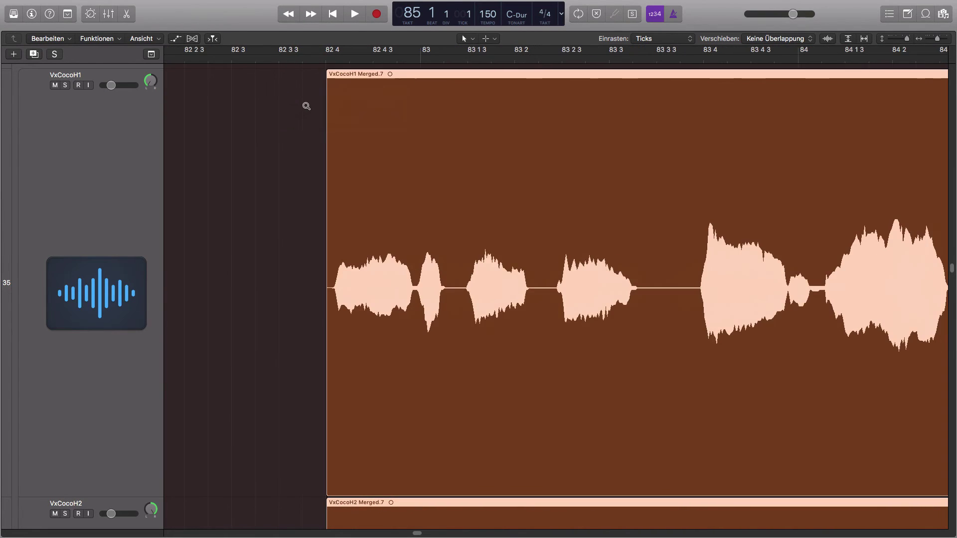
{"action": "key", "text": "super+Up"}
{"action": "key", "text": "super+Up"}
{"action": "left_click", "coordinate": [653, 38]}
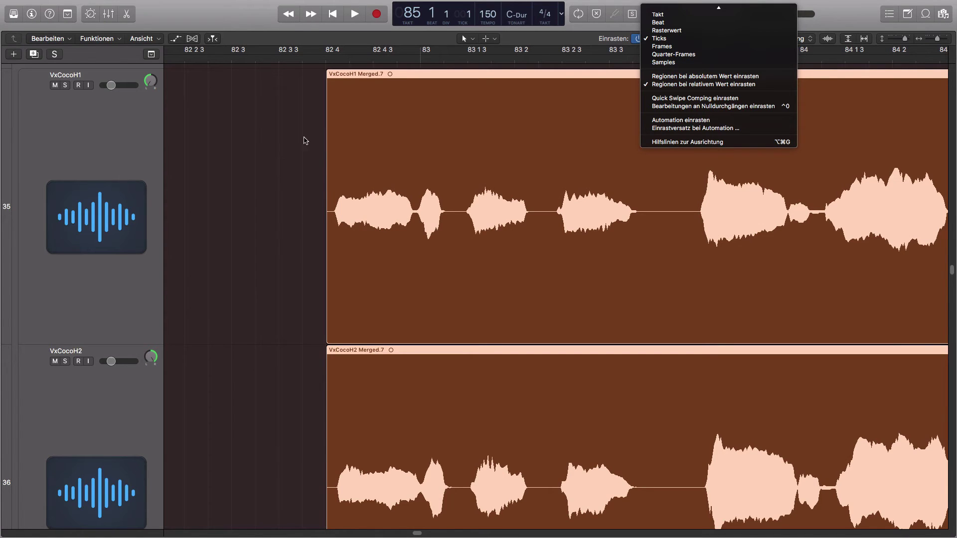
{"action": "left_click", "coordinate": [287, 150]}
{"action": "key", "text": "super+Up"}
{"action": "key", "text": "super+Up"}
{"action": "key", "text": "super+Up"}
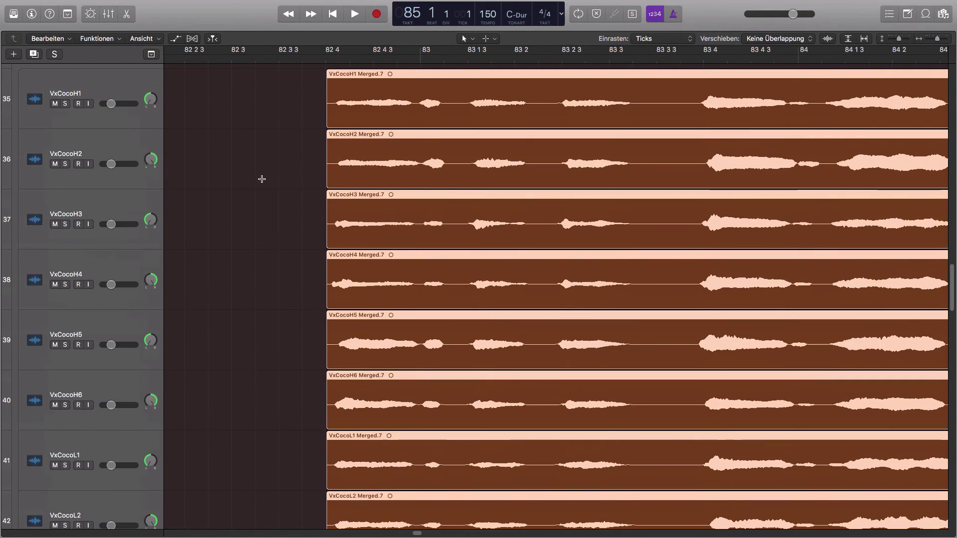
{"action": "key", "text": "super+Left"}
{"action": "key", "text": "super+Left"}
{"action": "key", "text": "super+Left"}
{"action": "left_click", "coordinate": [684, 44]}
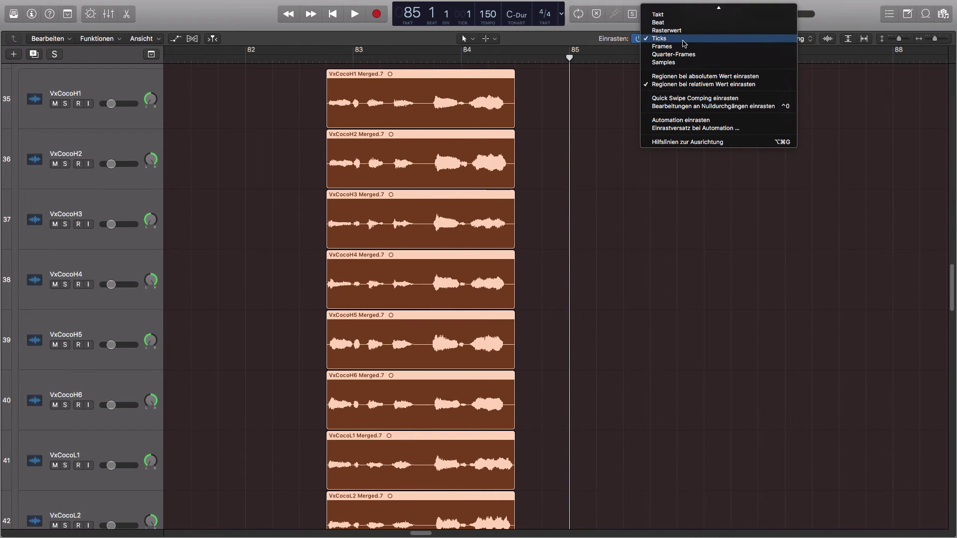
{"action": "left_click", "coordinate": [669, 63]}
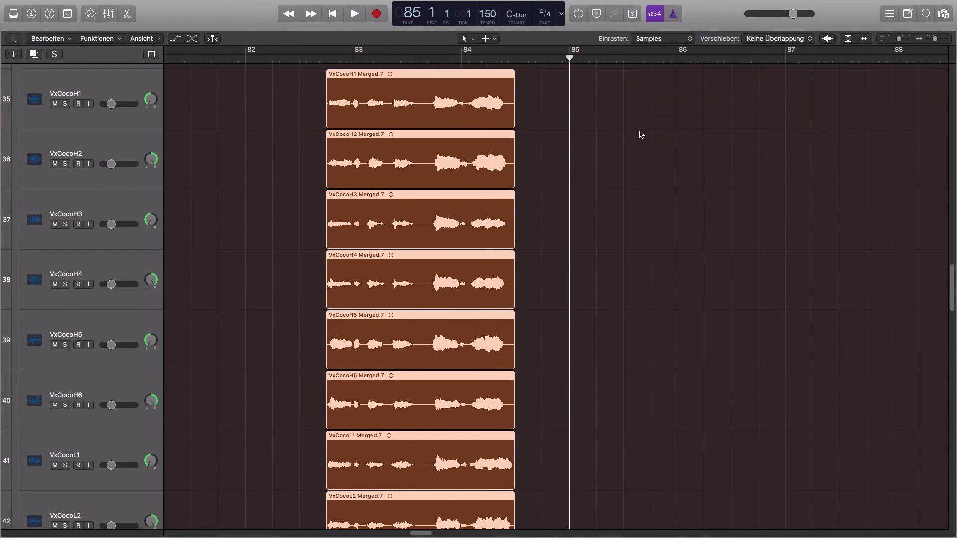
- Set the snap value to Beat and deselect the VxCoco regions
{"action": "key", "text": "super+Up"}
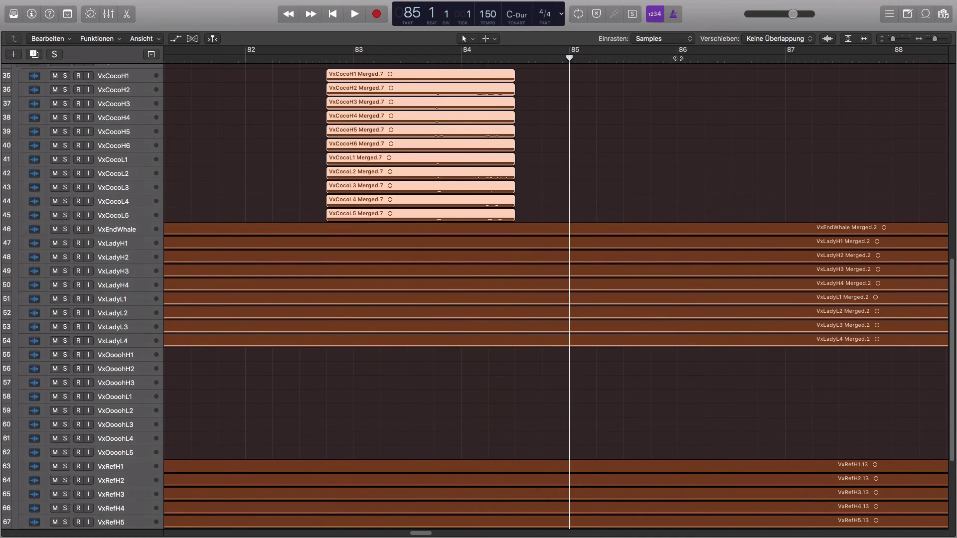
{"action": "left_click", "coordinate": [683, 39]}
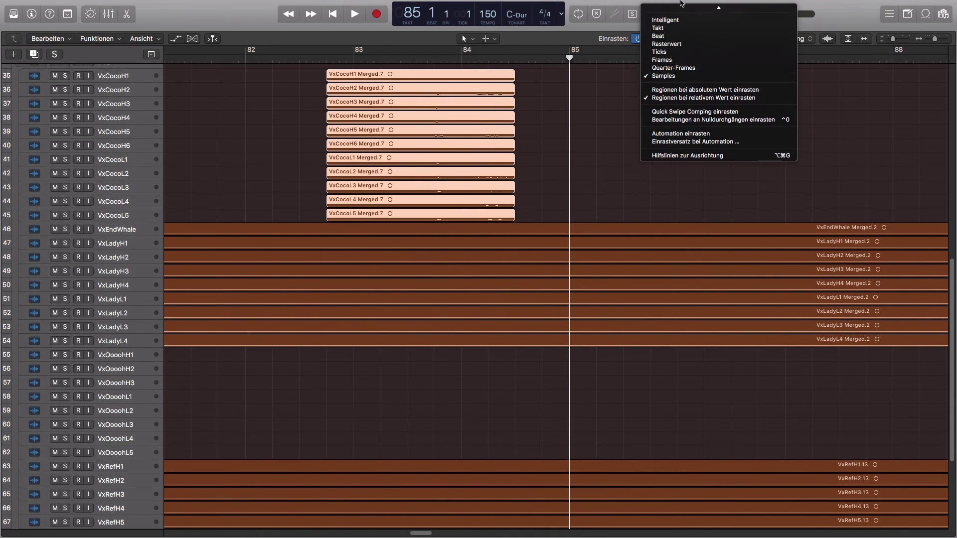
{"action": "left_click", "coordinate": [537, 135]}
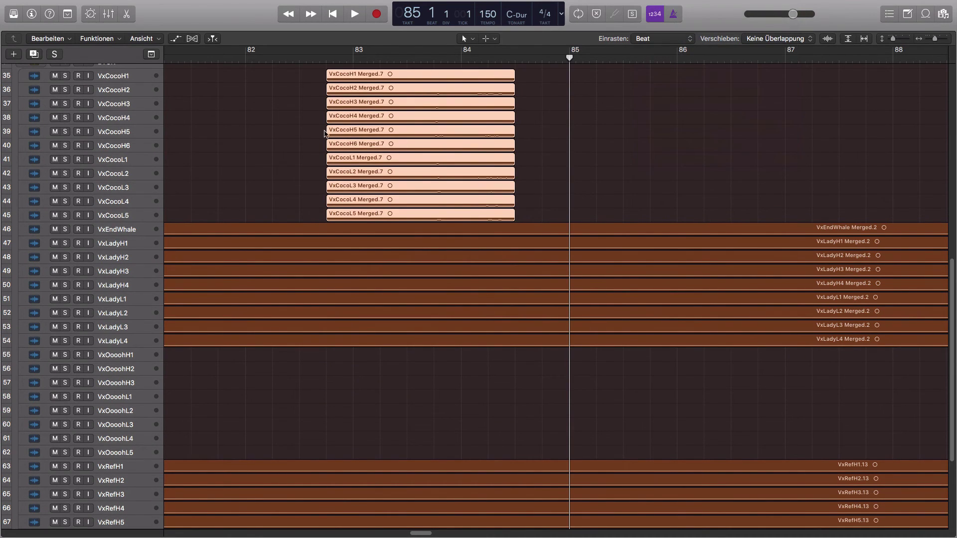
{"action": "scroll", "coordinate": [326, 134], "scroll_direction": "up", "scroll_amount": 3}
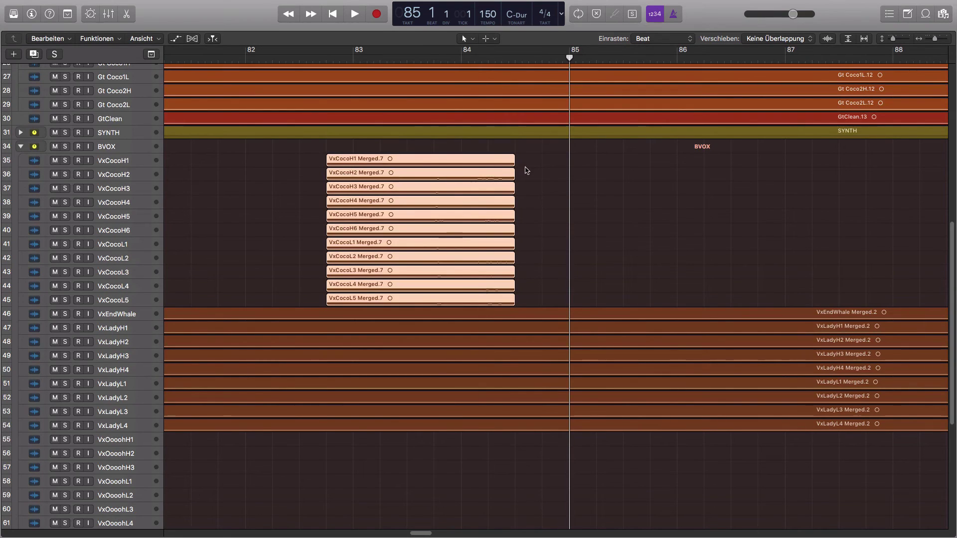
{"action": "left_click", "coordinate": [574, 178]}
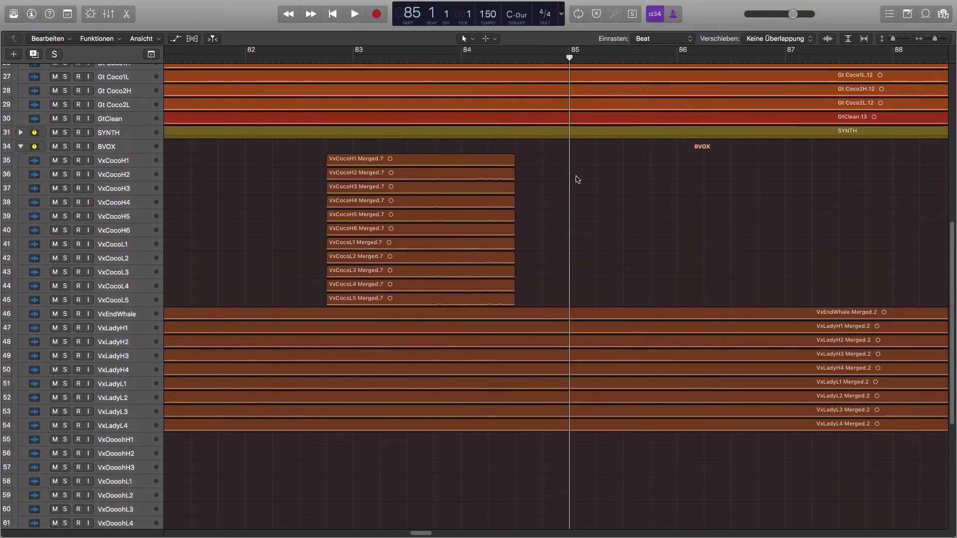
- Play the arrangement from just before the VxCoco phrase to about bar 87 to find where the phrase should repeat
{"action": "left_click", "coordinate": [305, 57]}
{"action": "key", "text": "space"}
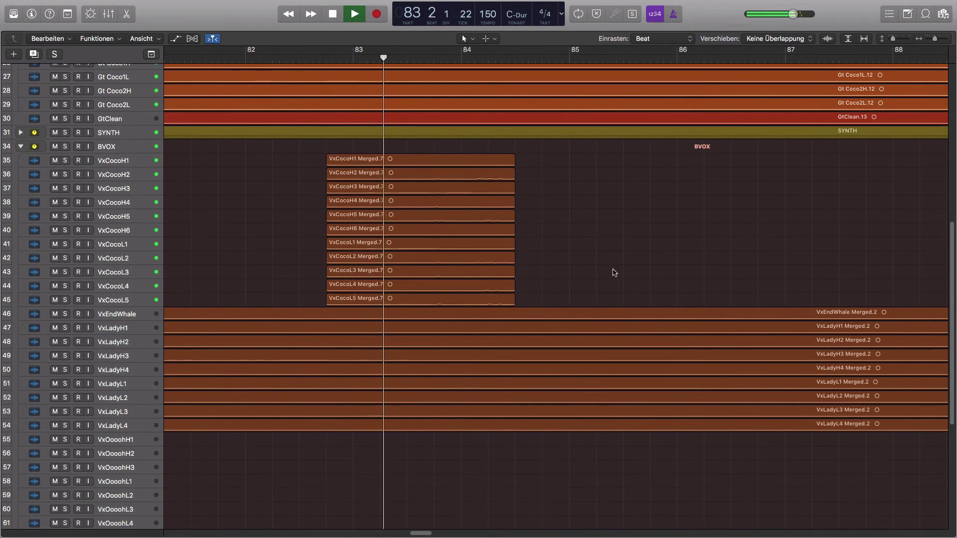
{"action": "scroll", "coordinate": [650, 249], "scroll_direction": "right", "scroll_amount": 2}
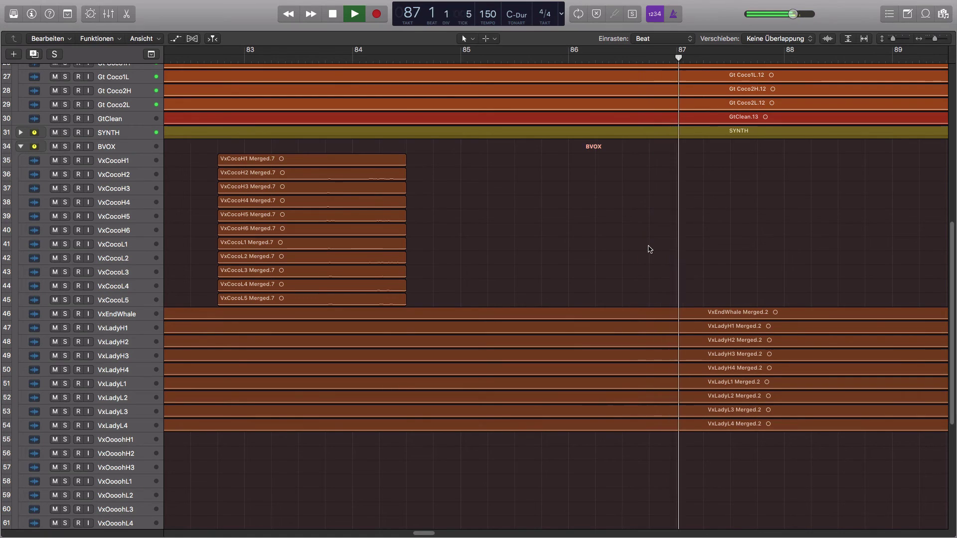
{"action": "key", "text": "space"}
- Set the playhead to 86 4 and copy all eleven VxCoco regions there
{"action": "left_click", "coordinate": [649, 60]}
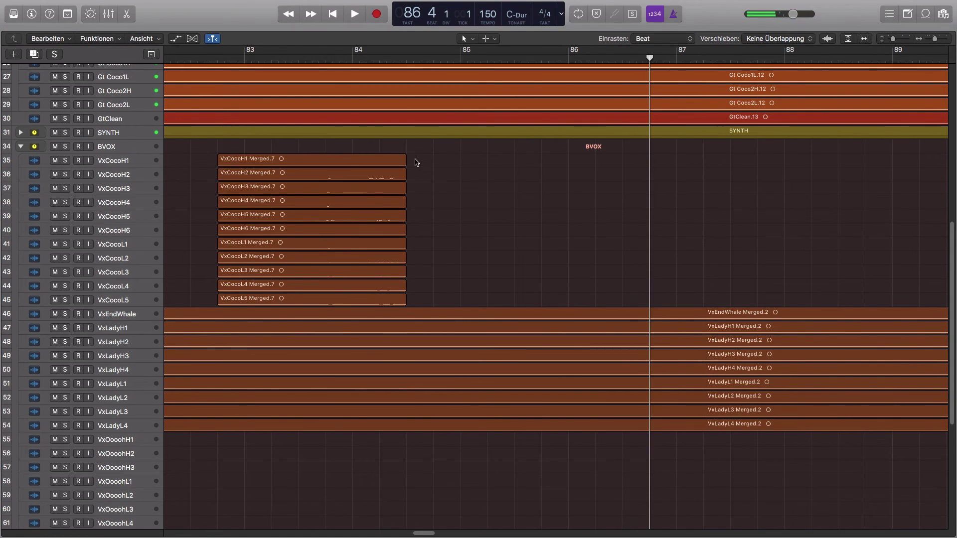
{"action": "left_click_drag", "start_coordinate": [417, 157], "coordinate": [380, 298]}
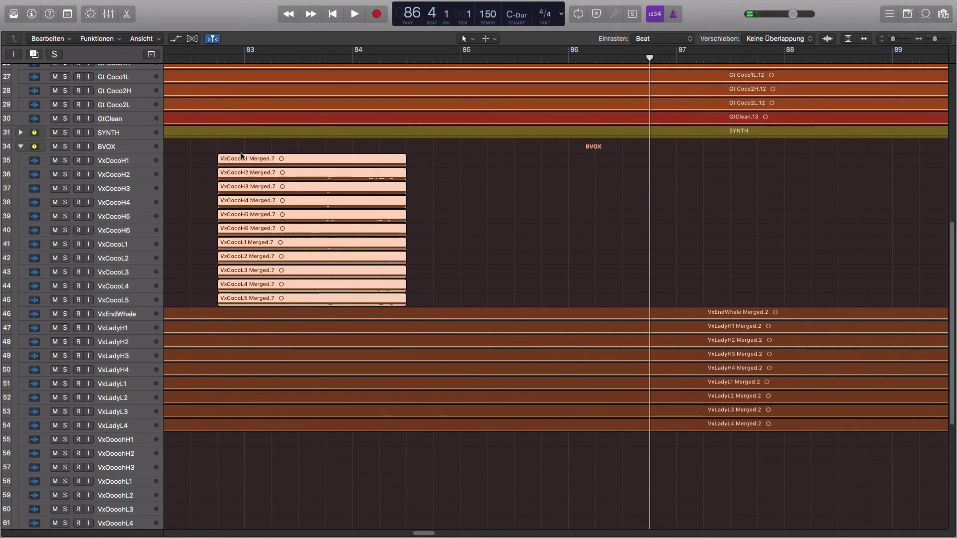
{"action": "left_click_drag", "start_coordinate": [240, 160], "coordinate": [677, 182]}
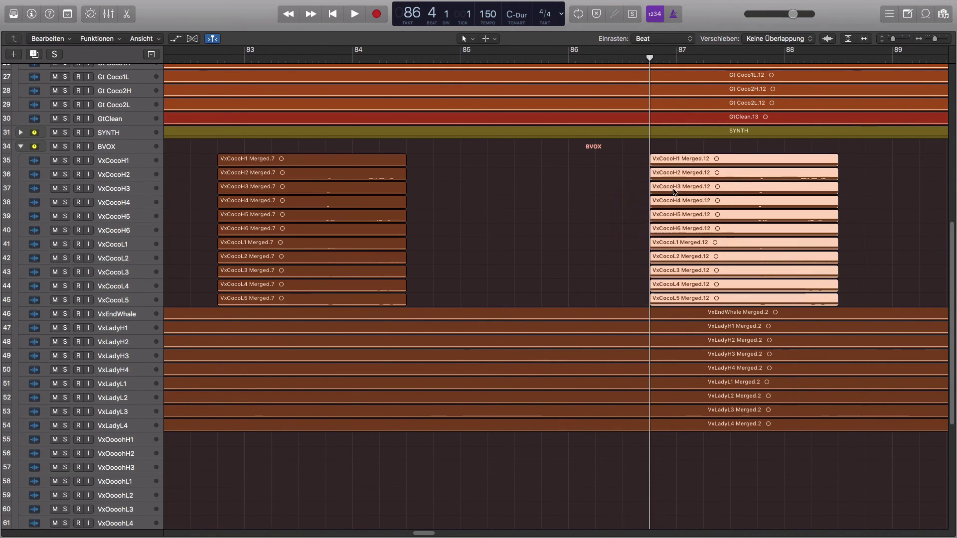
- Play the arrangement from 84 4 through the copied VxCoco phrase to check its position at 86 4
{"action": "key", "text": "comma"}
{"action": "key", "text": "comma"}
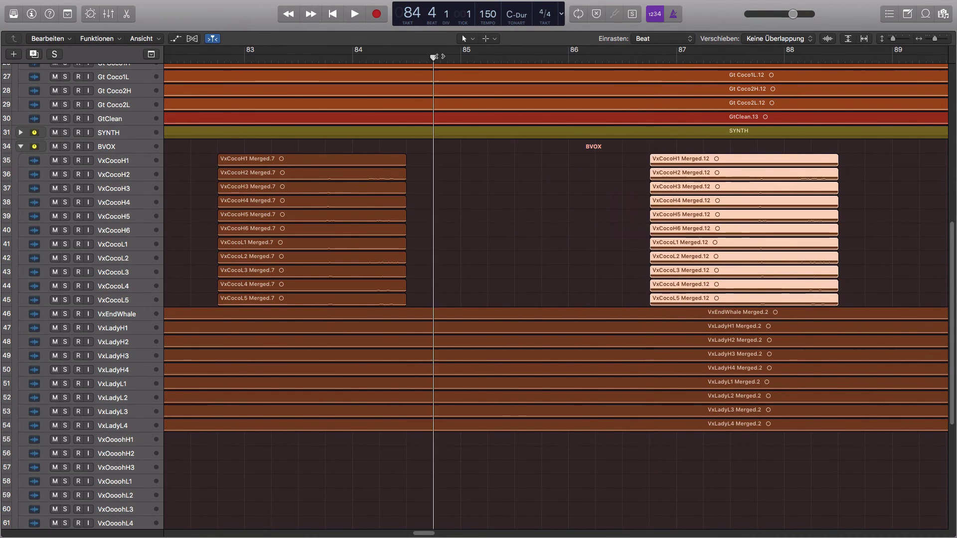
{"action": "key", "text": "space"}
{"action": "scroll", "coordinate": [649, 267], "scroll_direction": "right", "scroll_amount": 3}
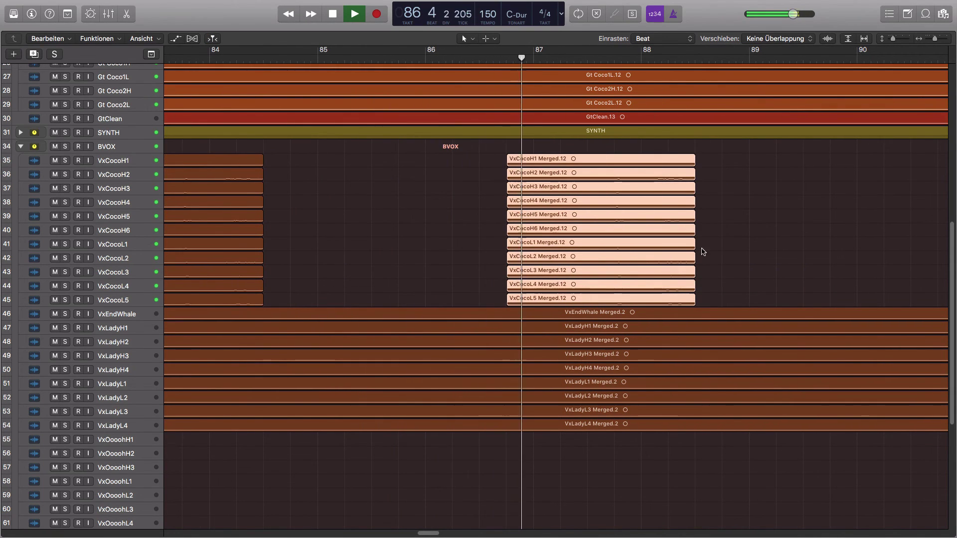
{"action": "scroll", "coordinate": [697, 247], "scroll_direction": "right", "scroll_amount": 5}
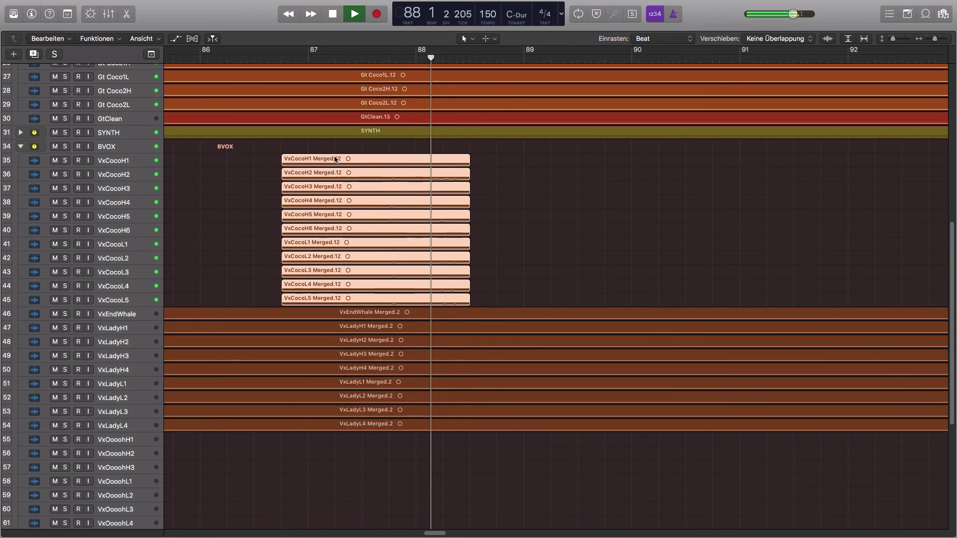
- Copy all eleven VxCoco regions from 86 4 to 90 4 during playback and stop playback at bar 93
{"action": "left_click_drag", "start_coordinate": [335, 157], "coordinate": [754, 183]}
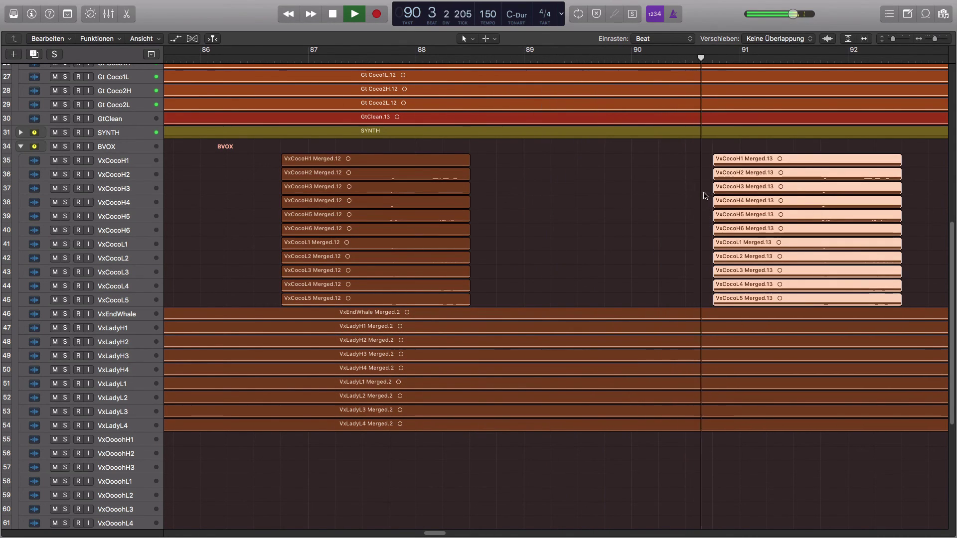
{"action": "scroll", "coordinate": [603, 210], "scroll_direction": "down", "scroll_amount": 5}
{"action": "scroll", "coordinate": [703, 251], "scroll_direction": "down", "scroll_amount": 4}
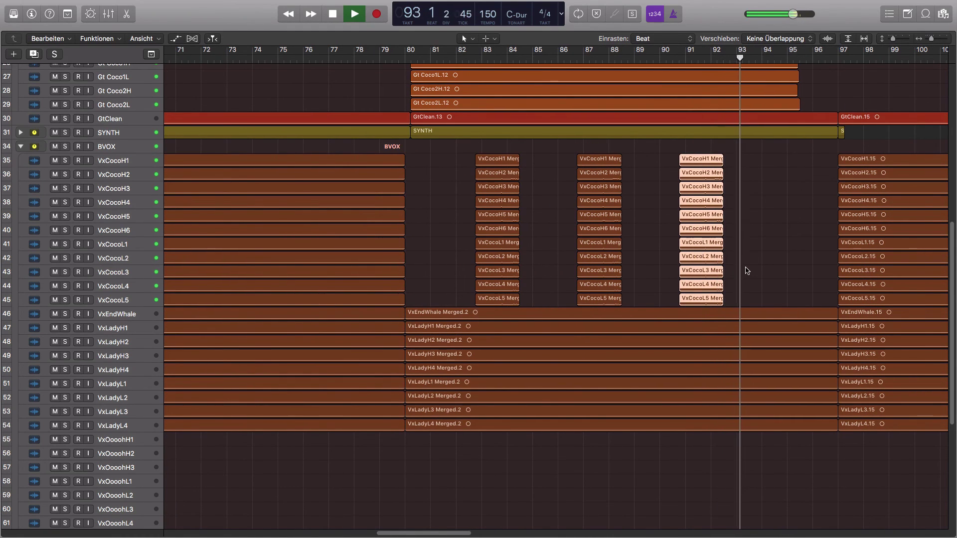
{"action": "key", "text": "space"}
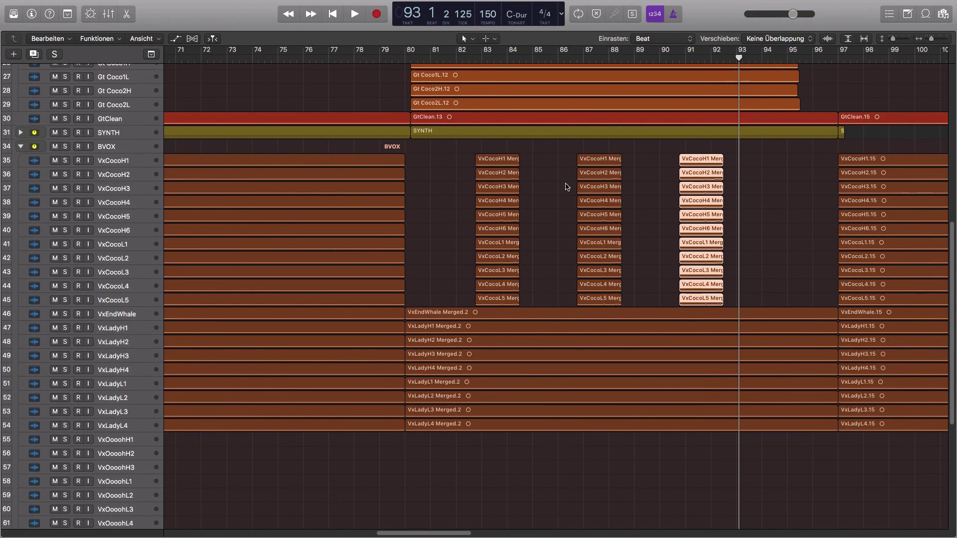
- Set the snap value to Ticks for finer positioning of the VxCoco regions
{"action": "scroll", "coordinate": [567, 187], "scroll_direction": "down", "scroll_amount": 4}
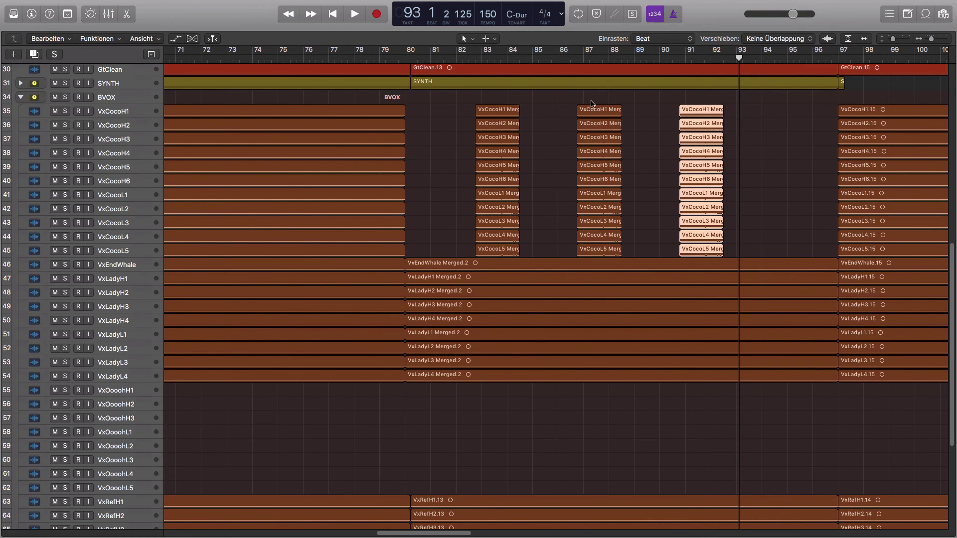
{"action": "scroll", "coordinate": [555, 131], "scroll_direction": "down", "scroll_amount": 2}
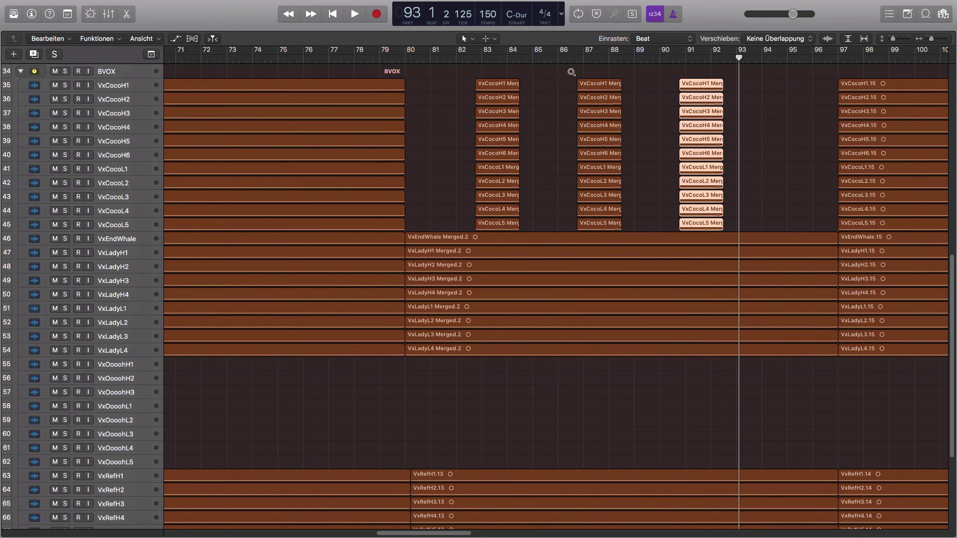
{"action": "left_click_drag", "start_coordinate": [571, 72], "coordinate": [623, 112]}
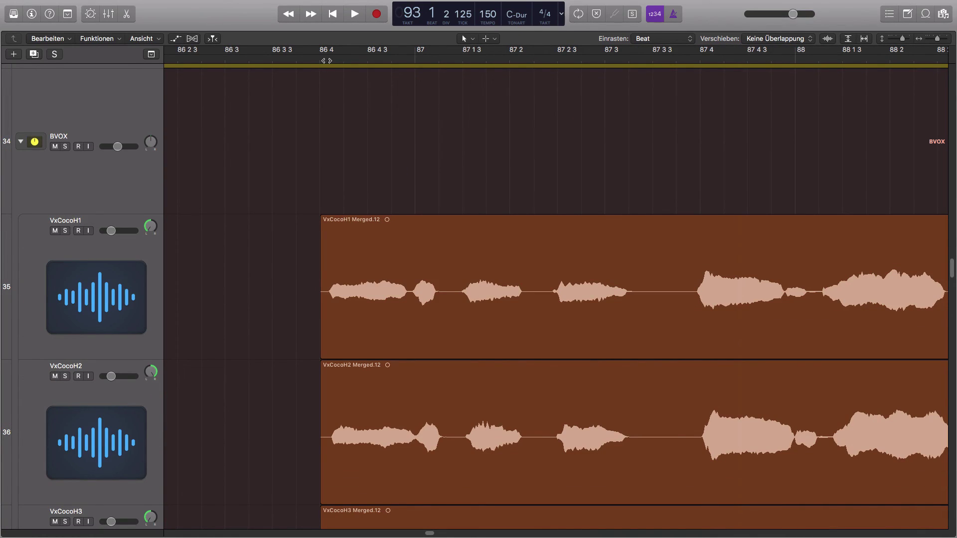
{"action": "scroll", "coordinate": [314, 158], "scroll_direction": "down", "scroll_amount": 3}
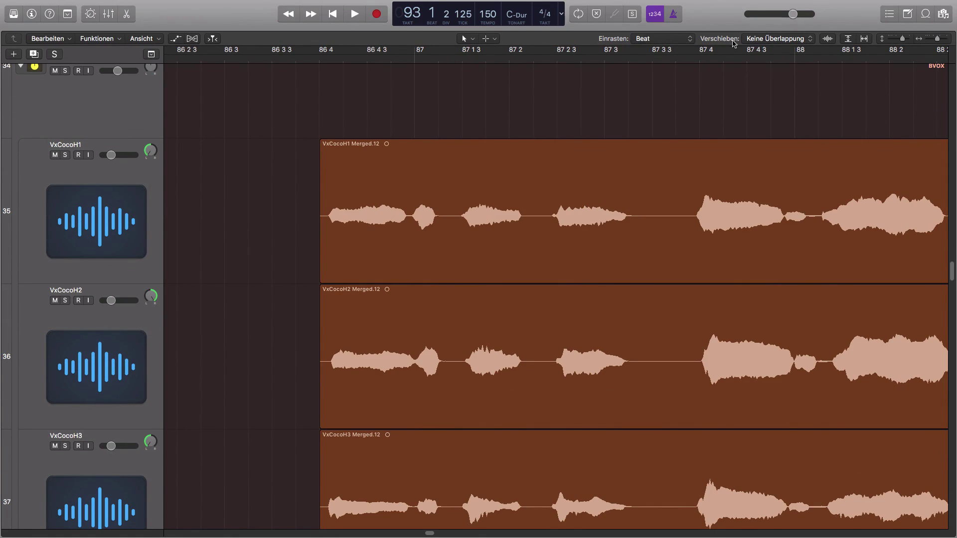
{"action": "mouse_move", "coordinate": [656, 41]}
{"action": "left_click", "coordinate": [685, 40]}
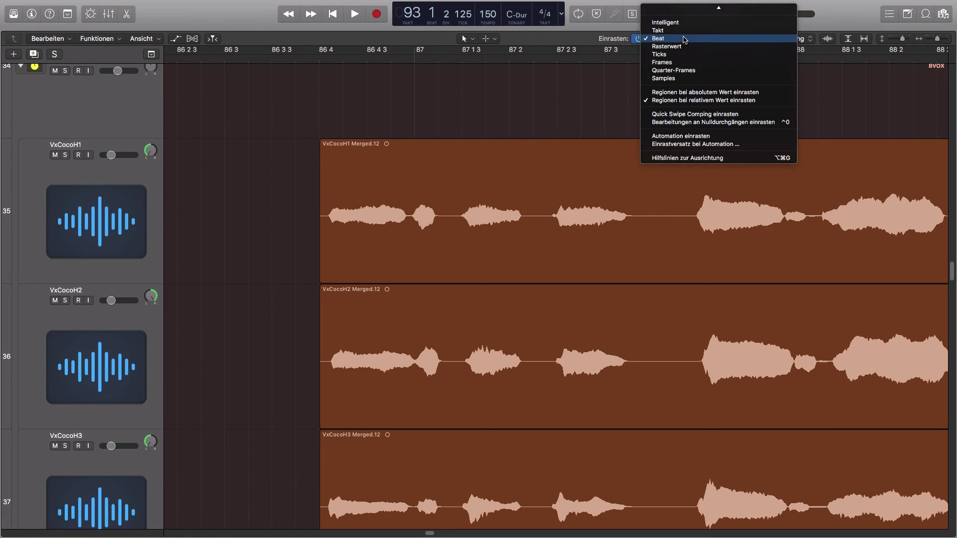
{"action": "left_click", "coordinate": [673, 54]}
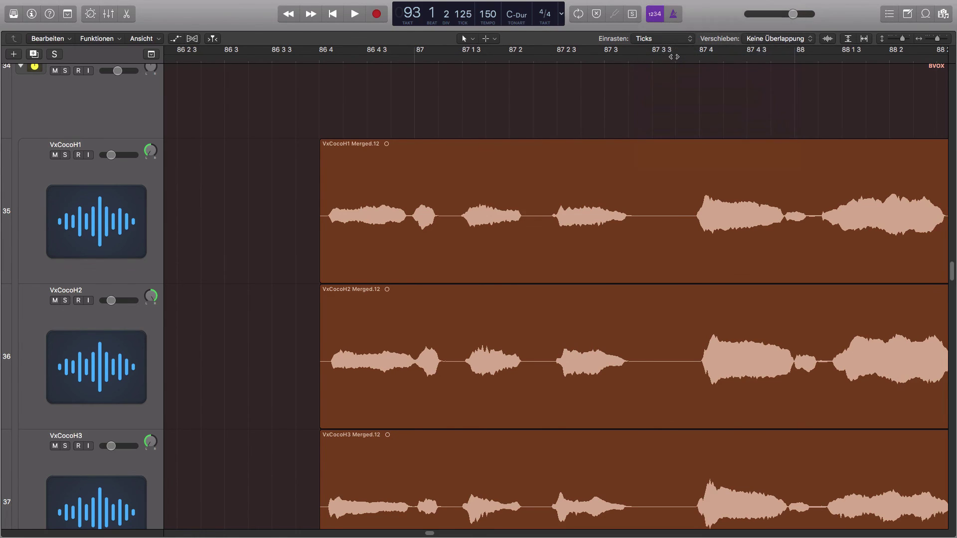
- Examine the start of the VxCoco regions at 86 4 against the tick grid, then return to the arrangement overview
{"action": "scroll", "coordinate": [349, 80], "scroll_direction": "down", "scroll_amount": 2}
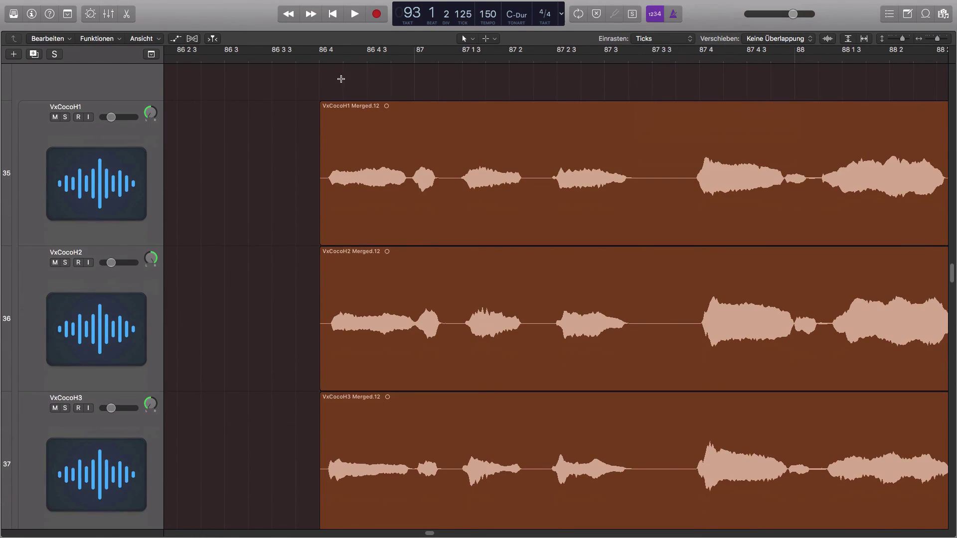
{"action": "left_click_drag", "start_coordinate": [314, 74], "coordinate": [386, 127]}
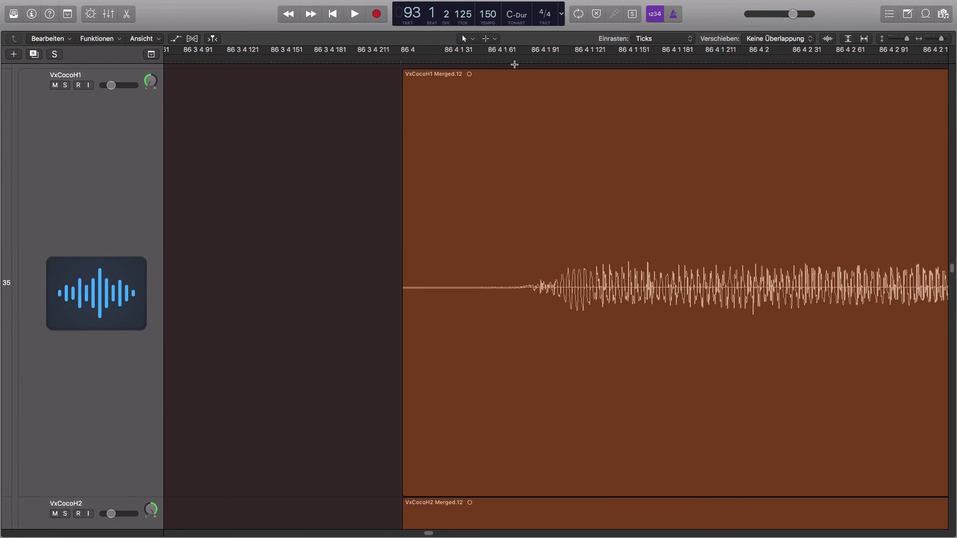
{"action": "left_click", "coordinate": [418, 92], "text": "ctrl+alt"}
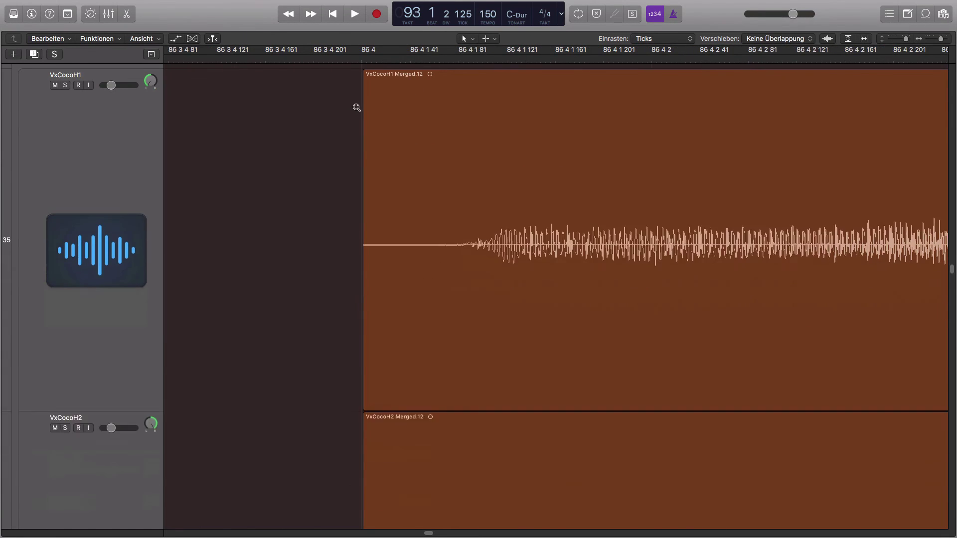
{"action": "left_click", "coordinate": [347, 129], "text": "ctrl+alt"}
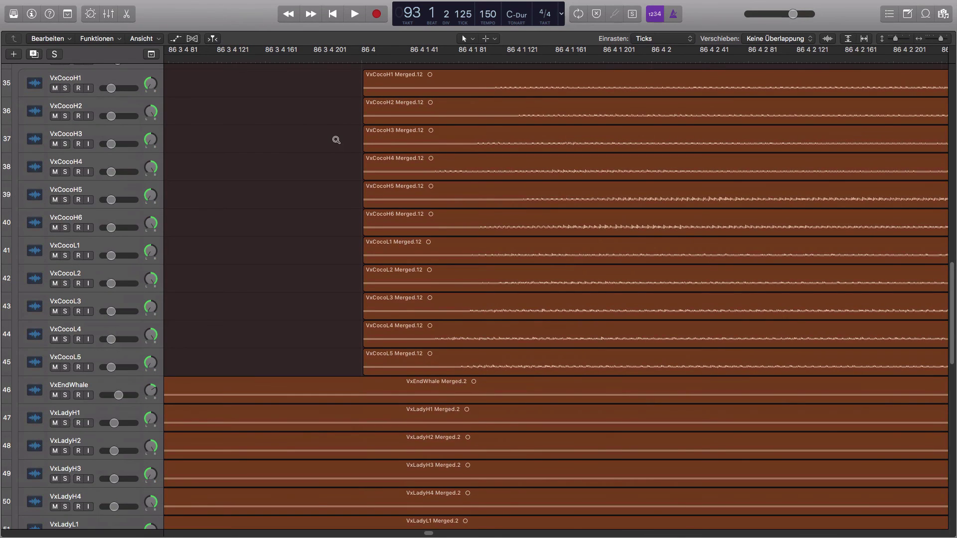
{"action": "left_click", "coordinate": [336, 140], "text": "ctrl+alt"}
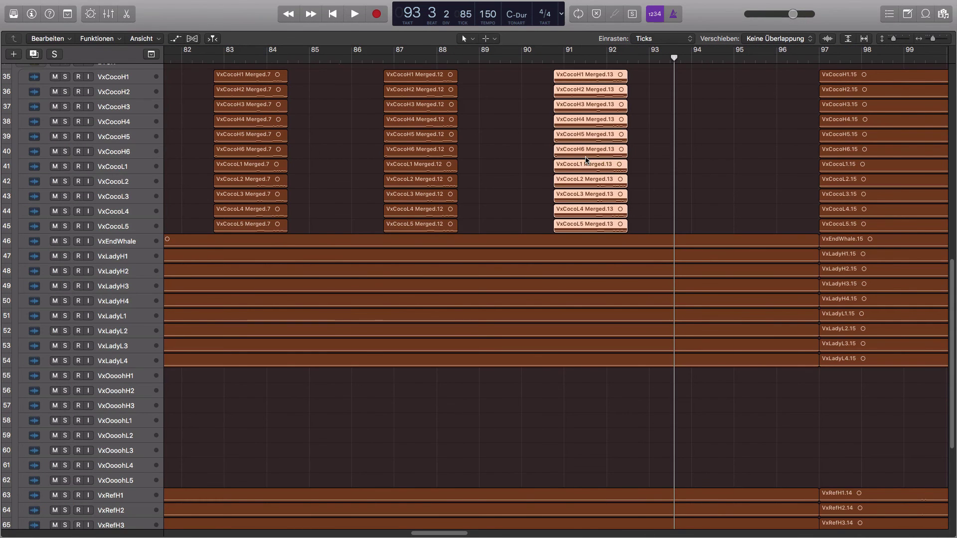